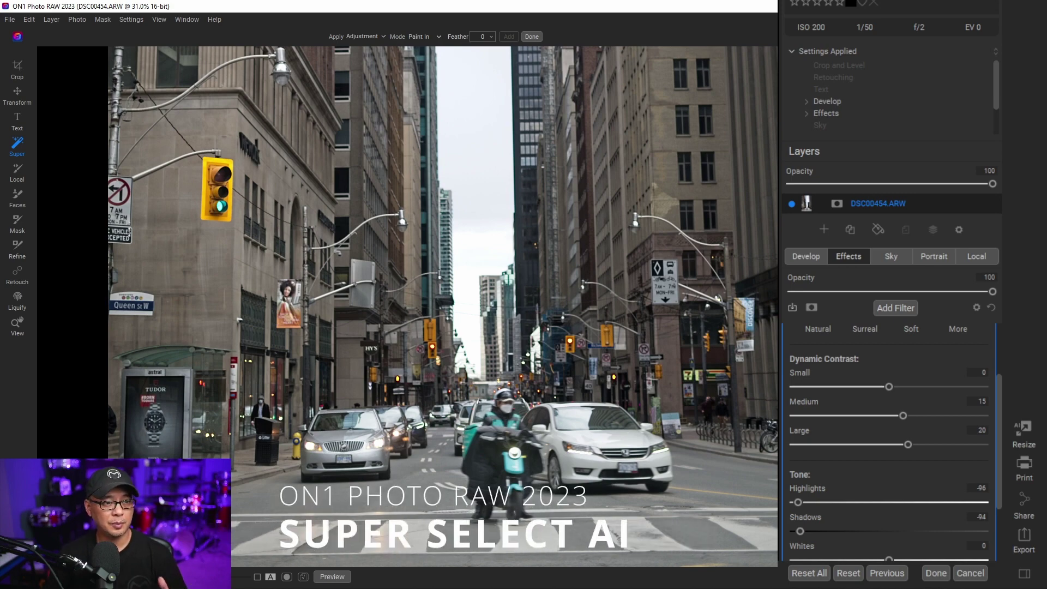
# - Select the buildings with Super Select AI and view its filter list without applying one
pyautogui.click(699, 127)
pyautogui.click(667, 132)
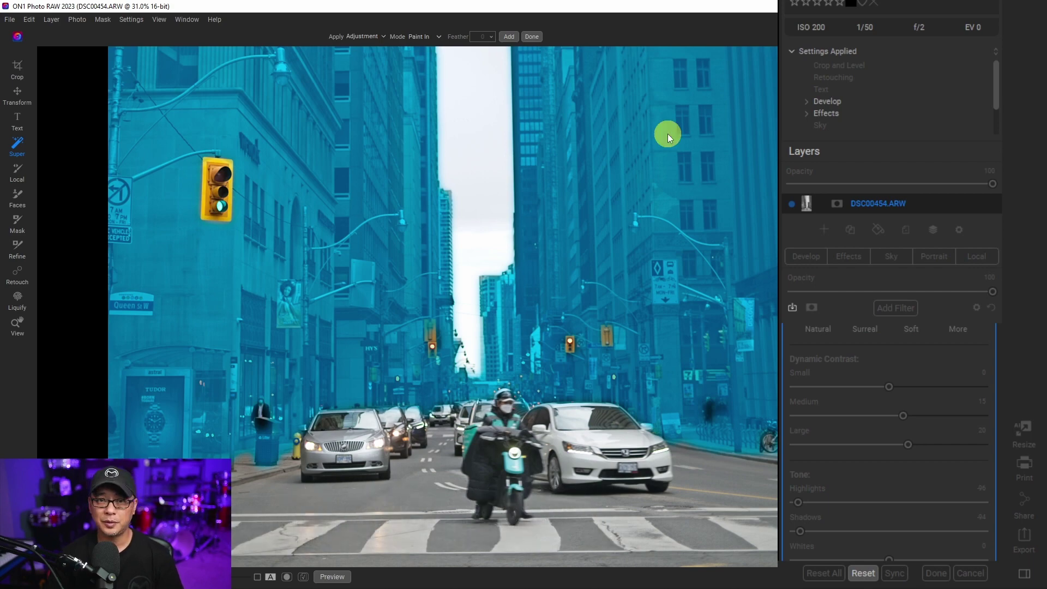
pyautogui.click(668, 133)
pyautogui.moveTo(685, 141)
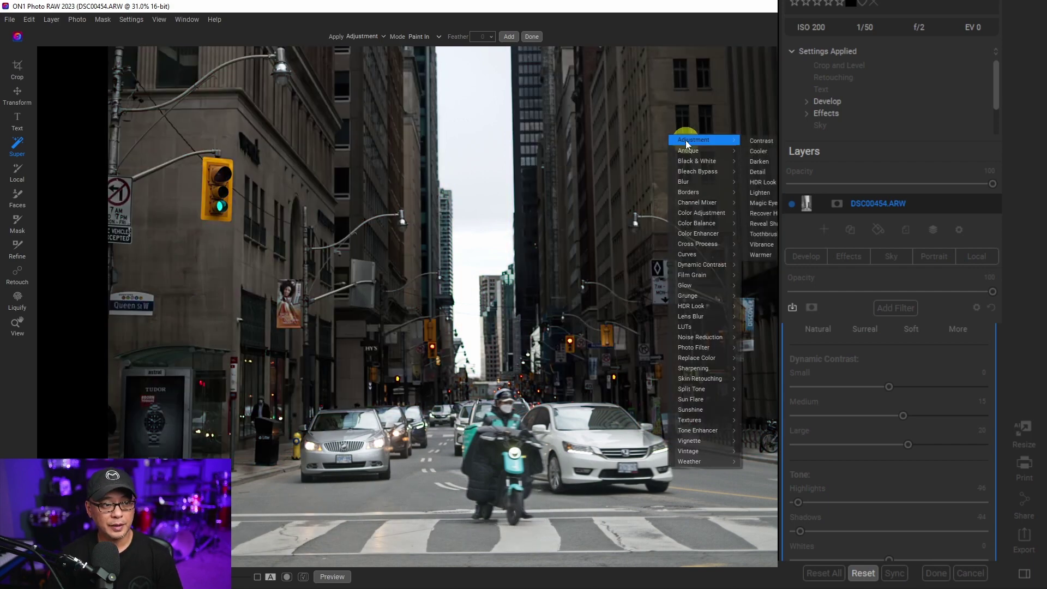
pyautogui.press('Escape')
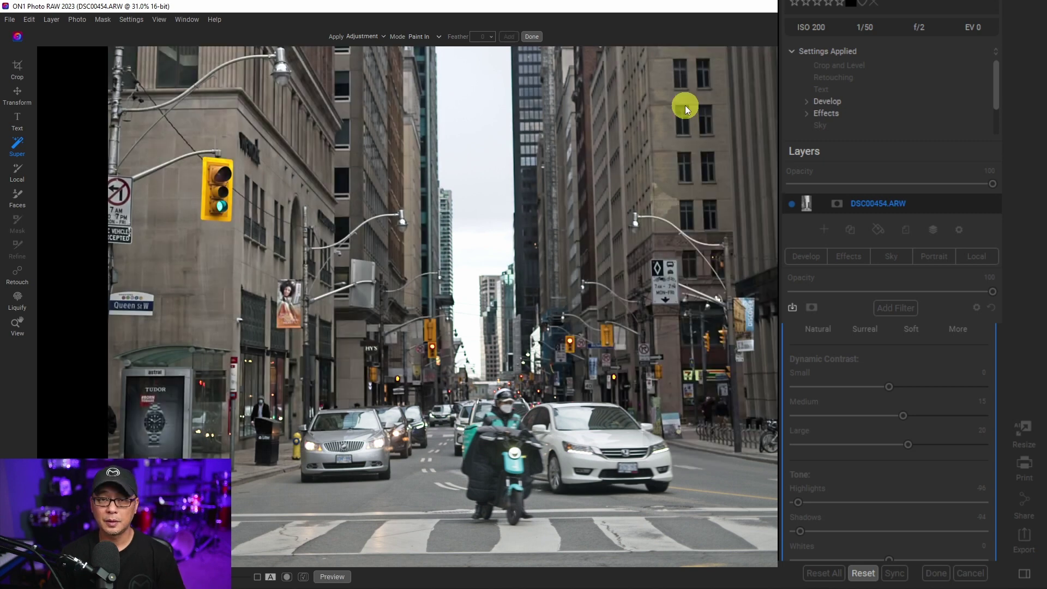
# - Select the white and silver cars, then close their filter list without applying anything
pyautogui.click(602, 428)
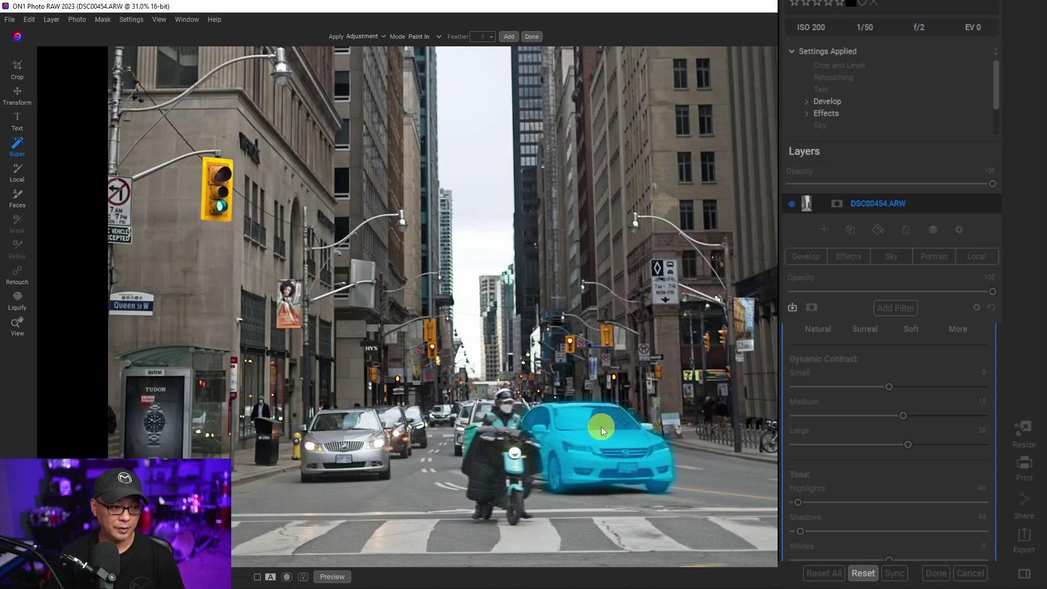
pyautogui.click(359, 445)
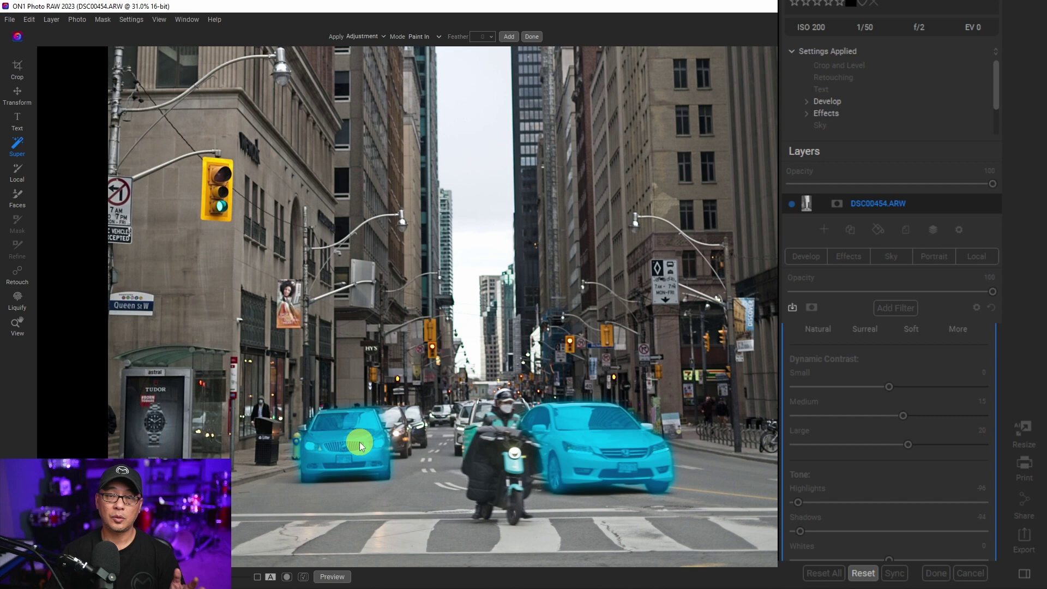
pyautogui.click(360, 442)
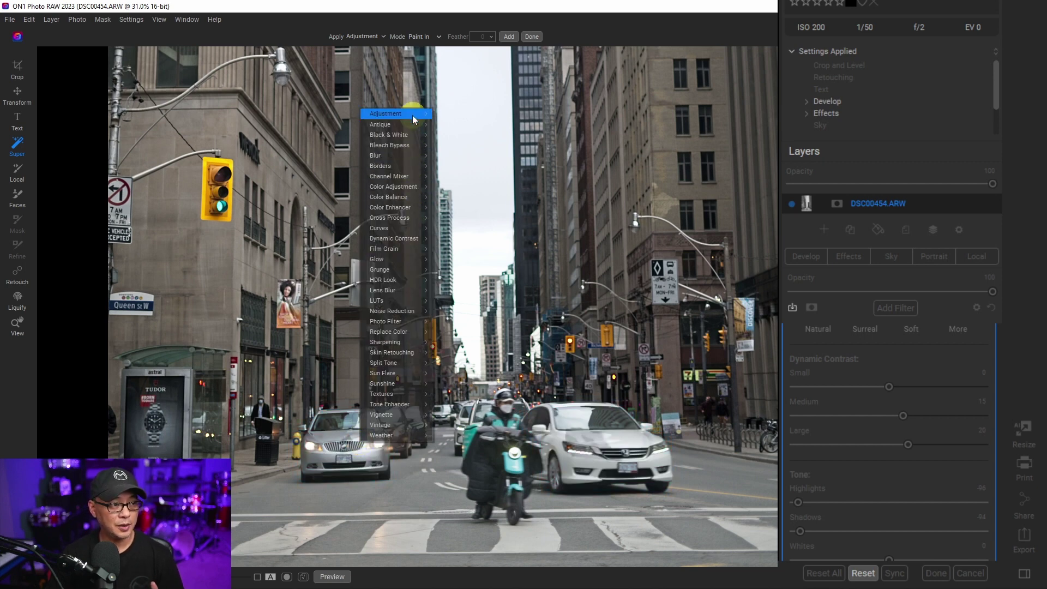
pyautogui.click(493, 143)
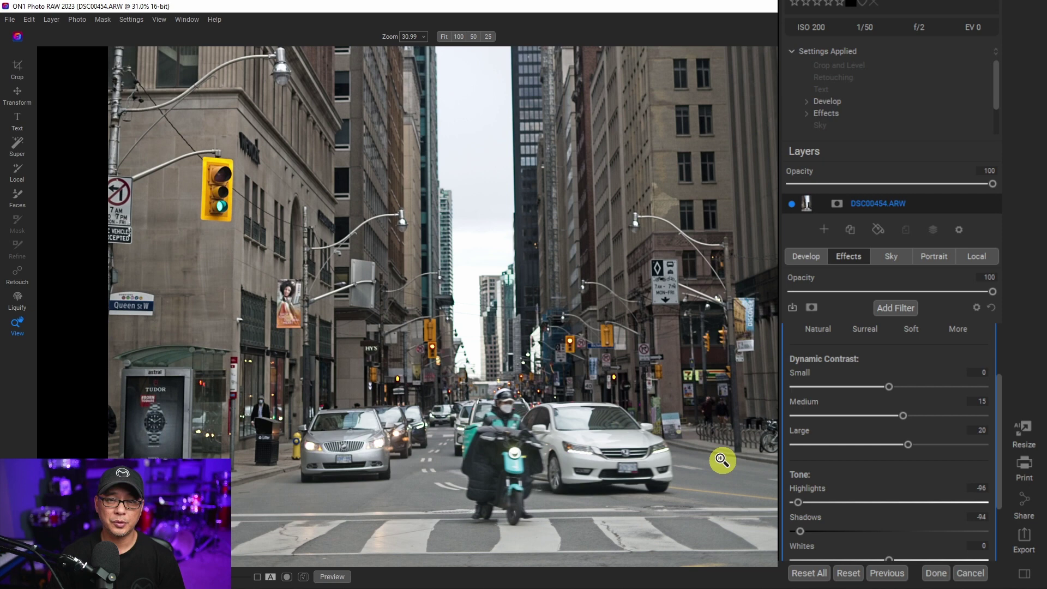
pyautogui.click(7, 158)
pyautogui.click(321, 431)
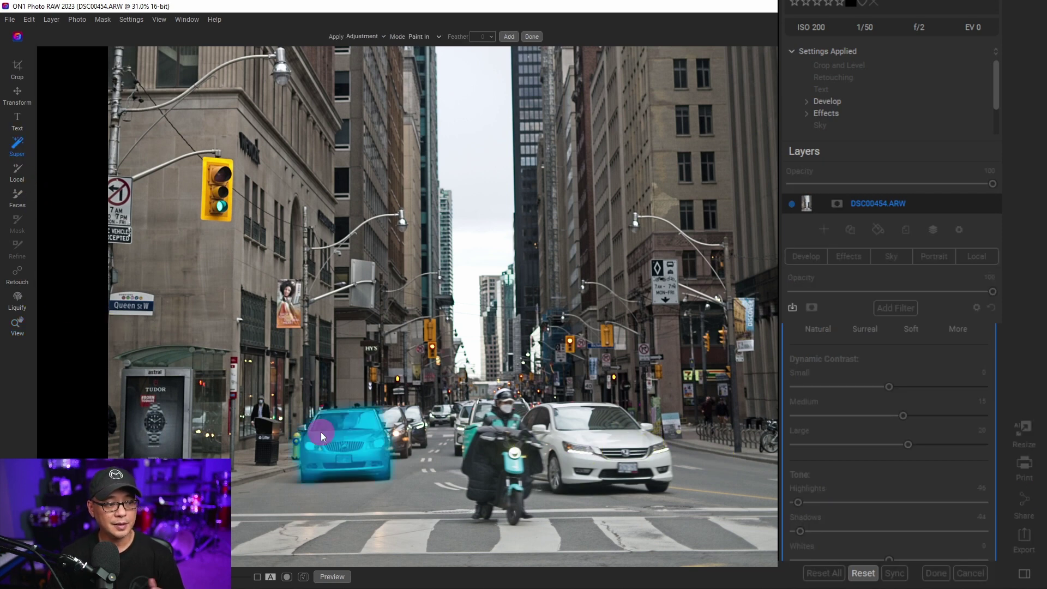
pyautogui.click(584, 437)
pyautogui.click(500, 465)
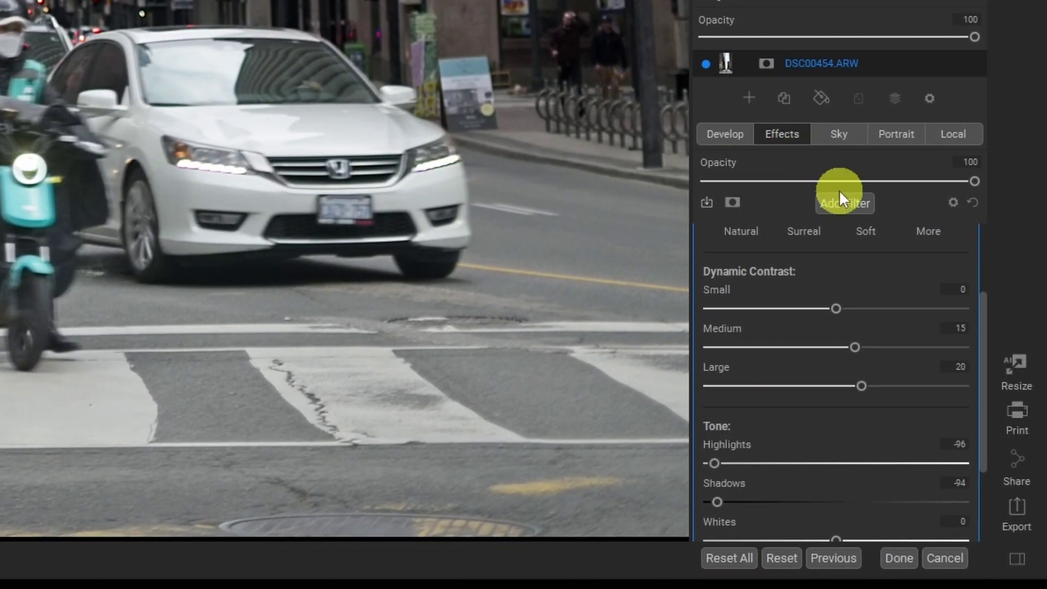
pyautogui.click(840, 192)
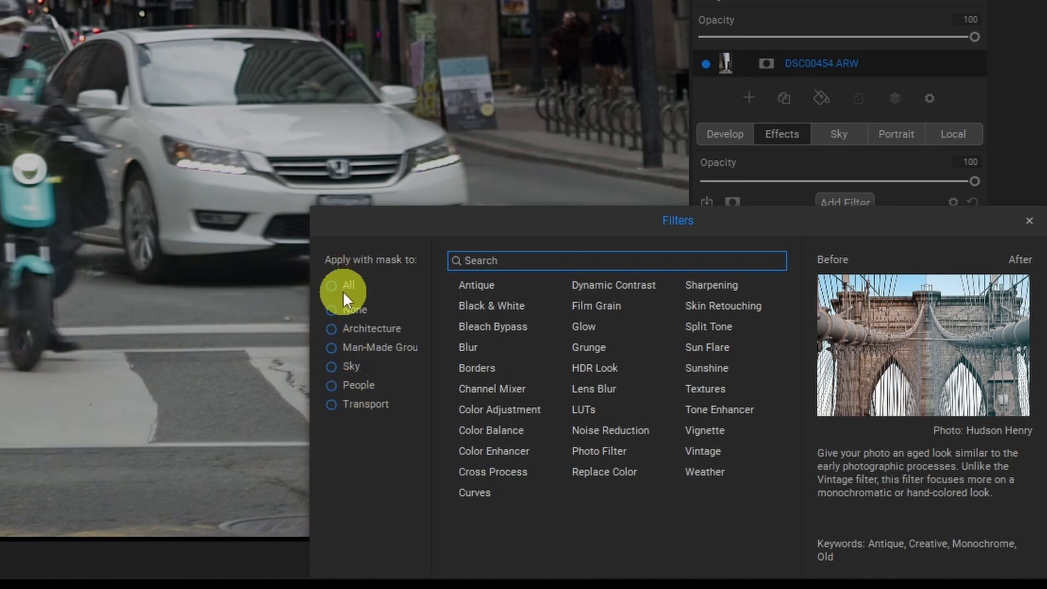
pyautogui.click(363, 402)
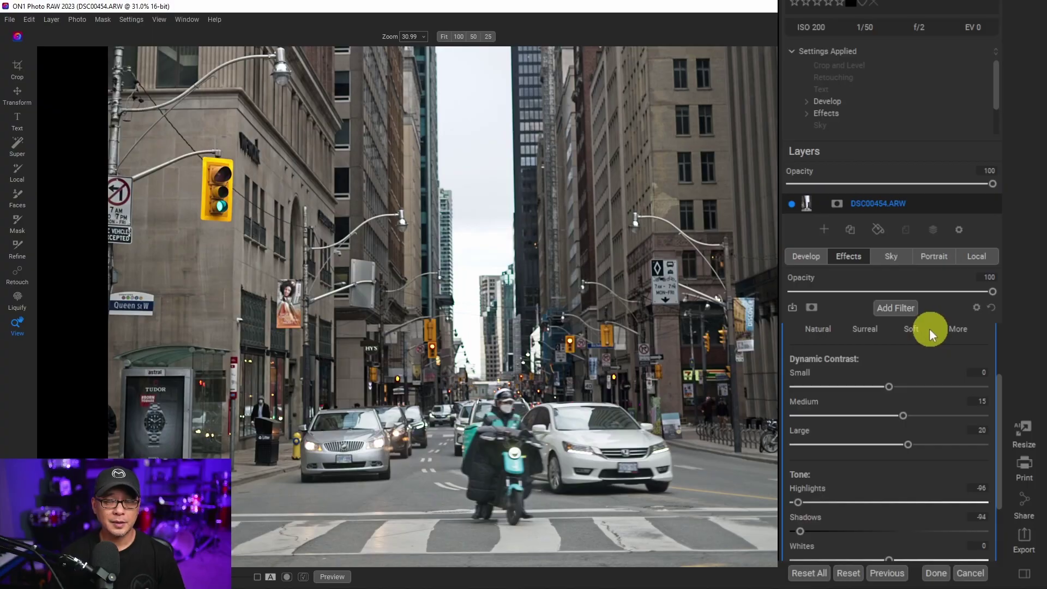
# - Add a Local Adjustment, check its Mask AI subjects, and keep the painting mode on Paint Out
pyautogui.click(981, 258)
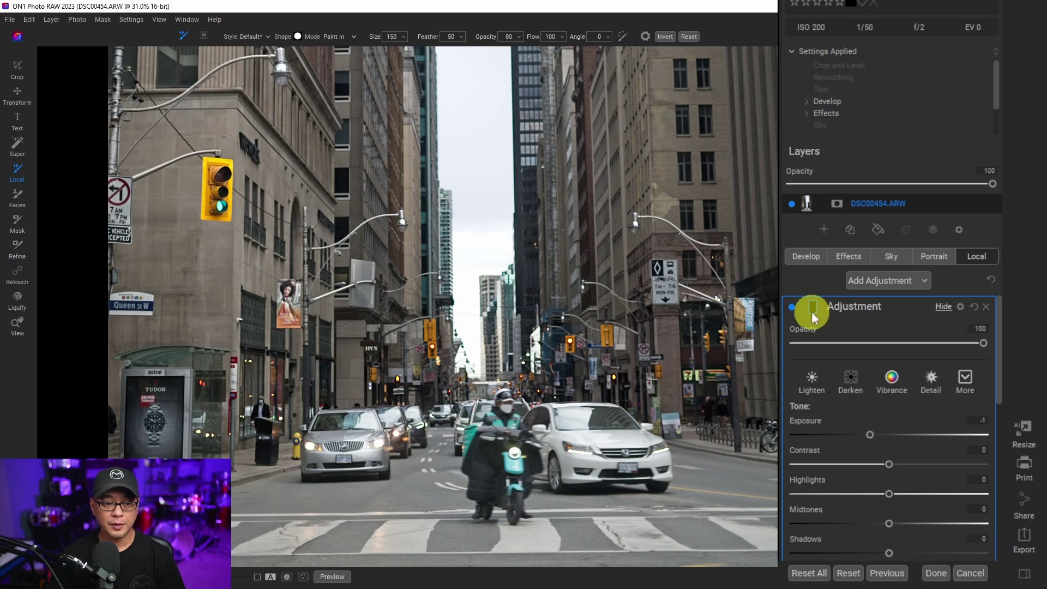
pyautogui.click(813, 308)
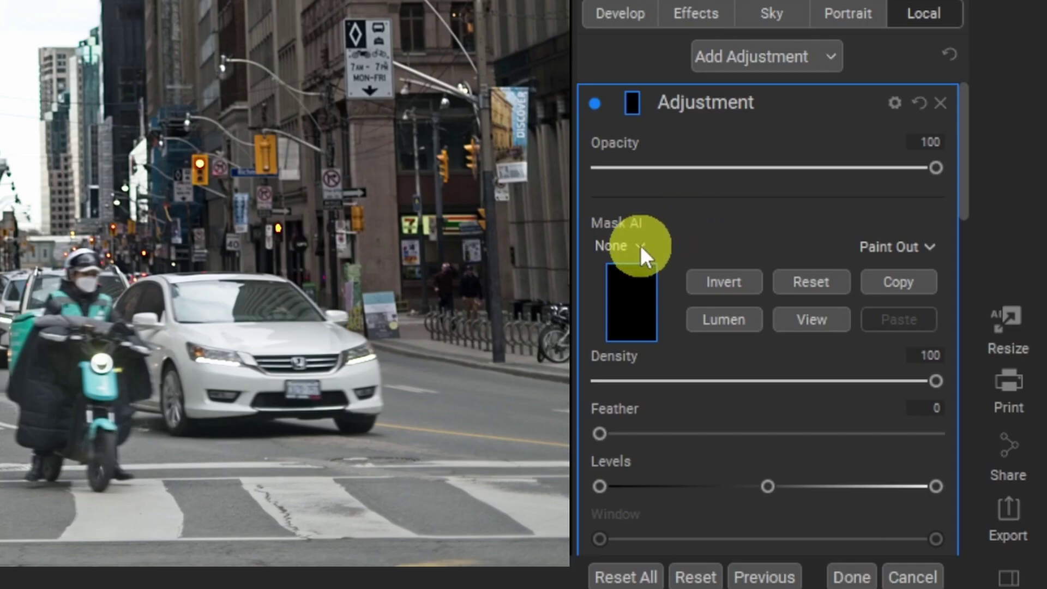
pyautogui.click(641, 244)
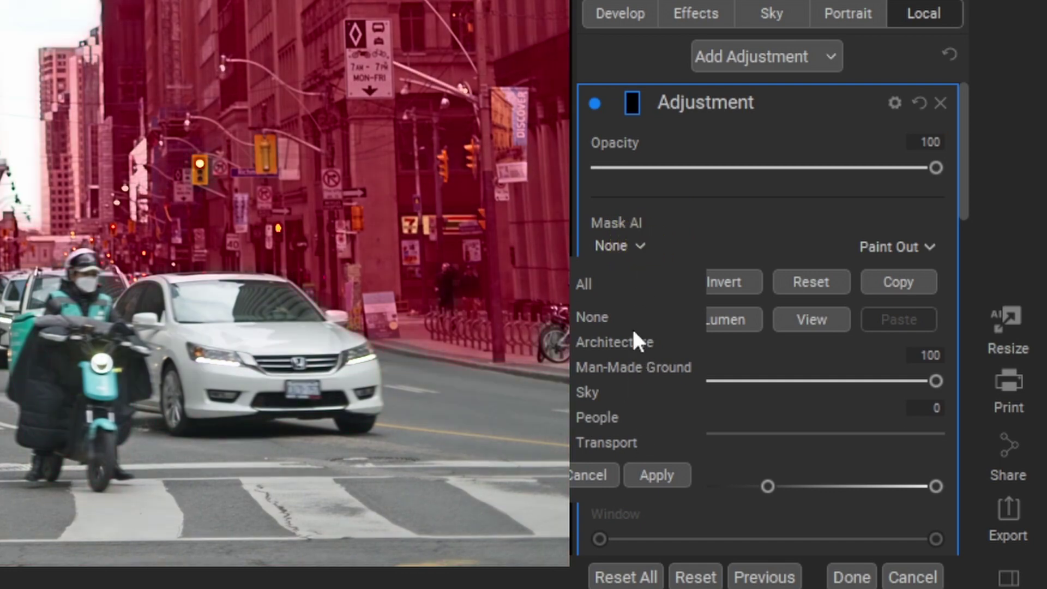
pyautogui.click(921, 246)
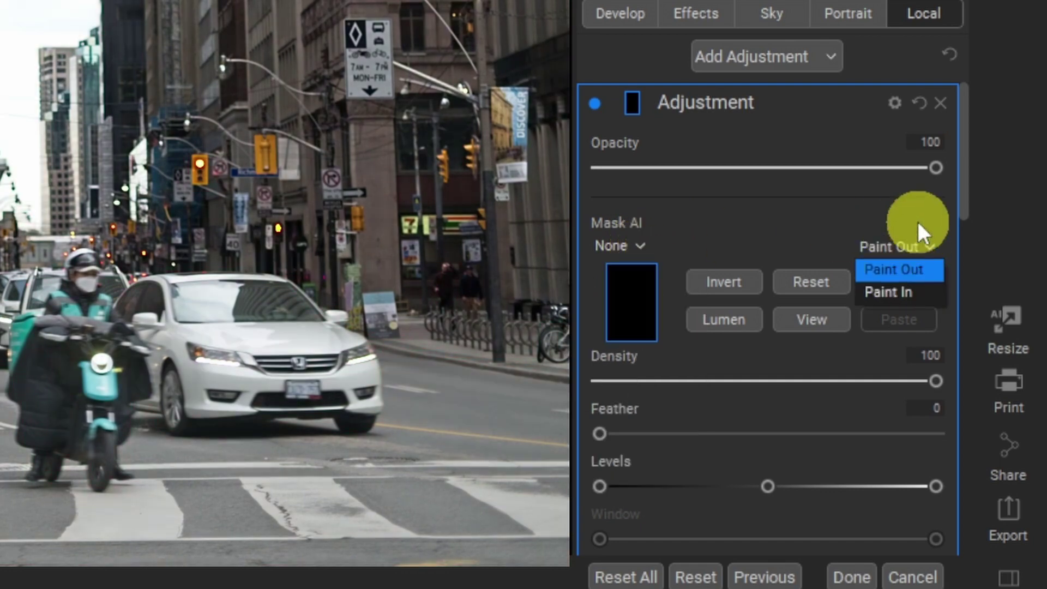
pyautogui.click(864, 206)
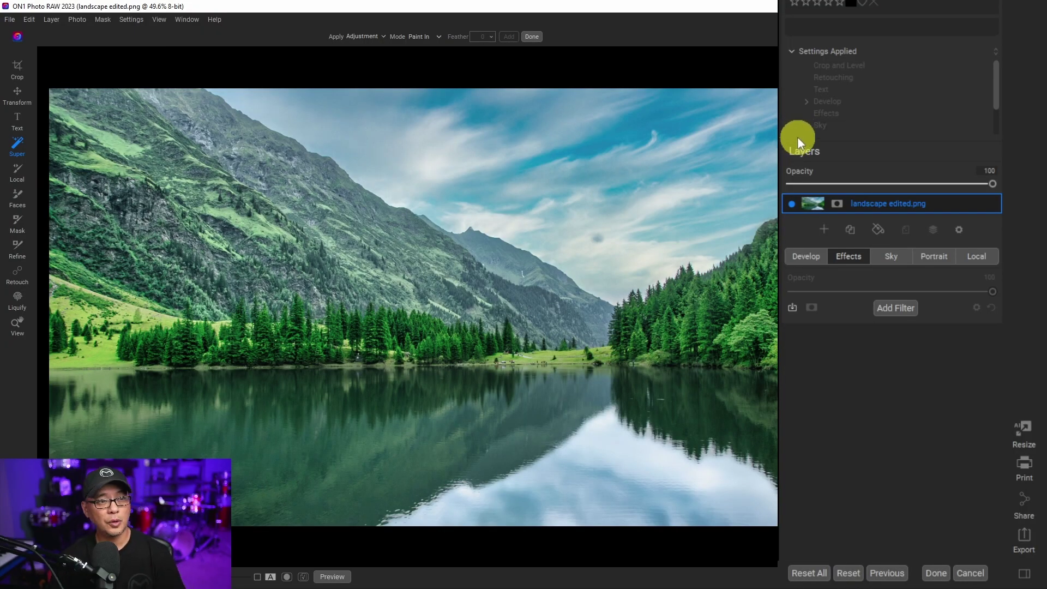
# - Super Select the sky, then switch the selection to the lake water instead
pyautogui.click(690, 189)
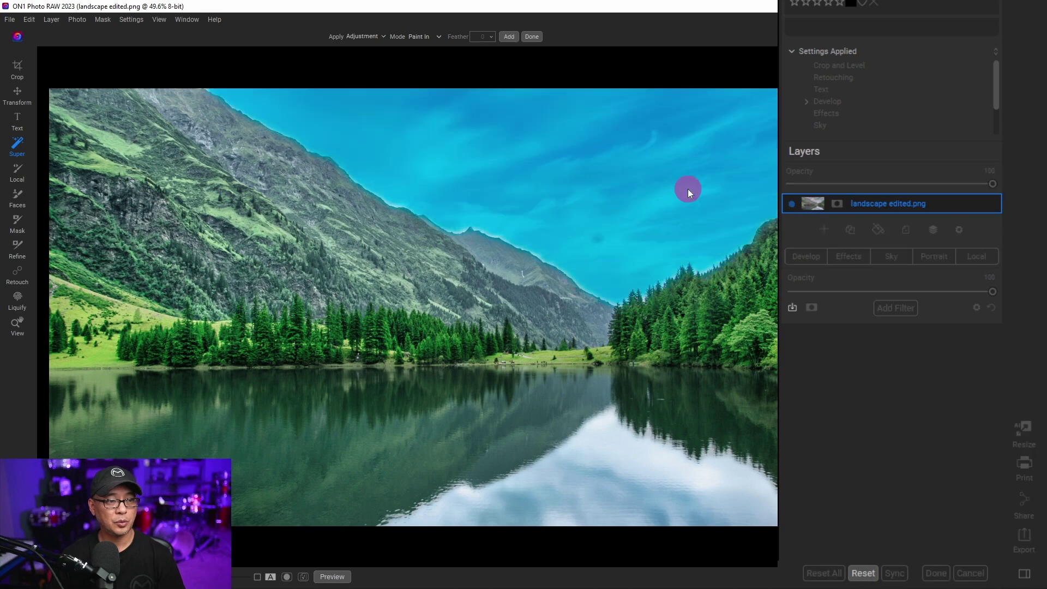
pyautogui.click(560, 416)
pyautogui.click(559, 417)
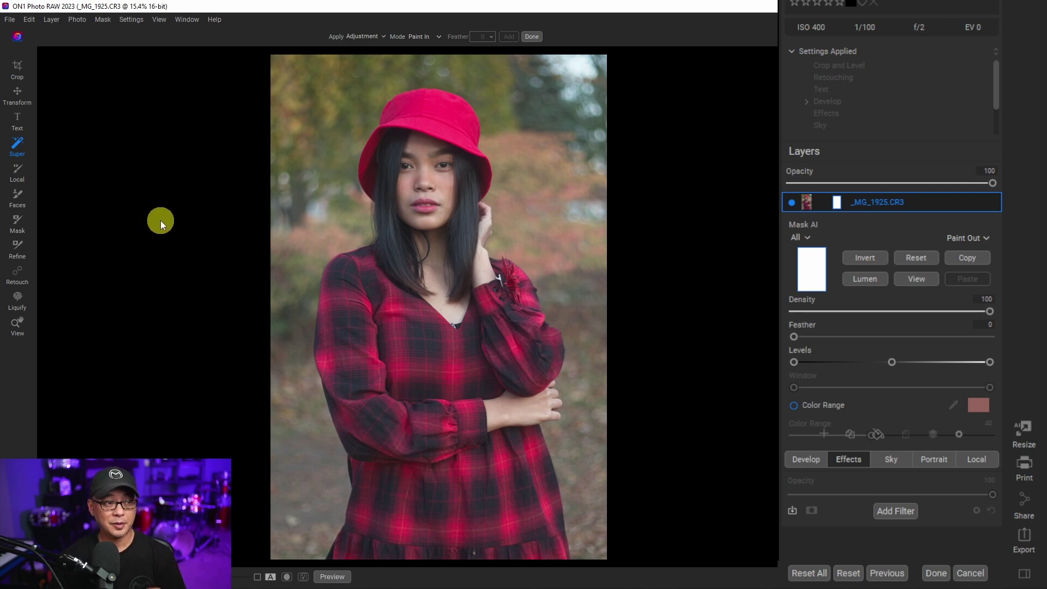
# - Super Select the background and orange-brown foliage, test the plaid shirt, and zoom in
pyautogui.click(308, 140)
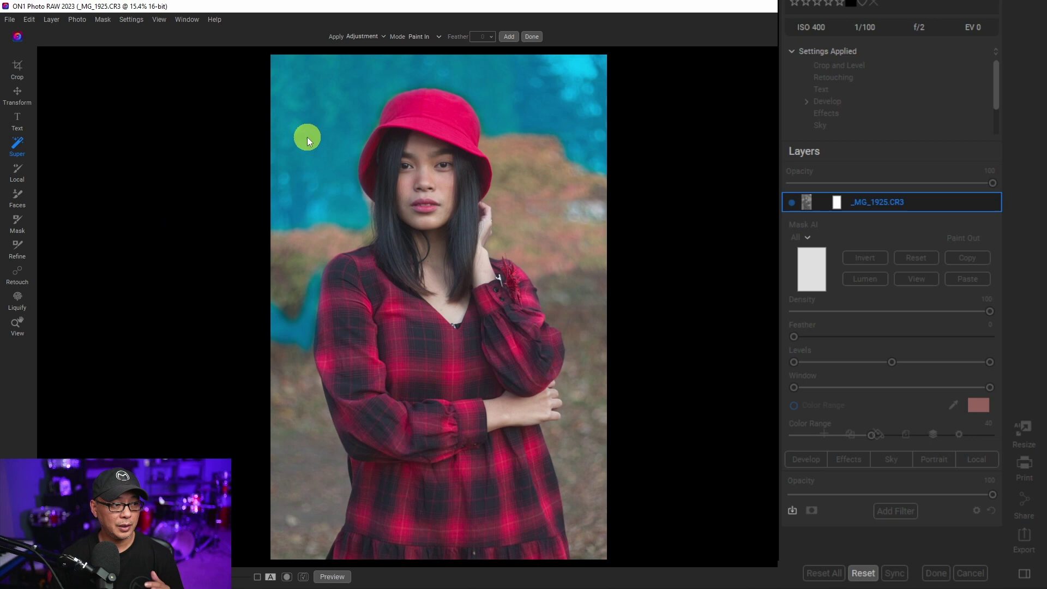
pyautogui.click(305, 251)
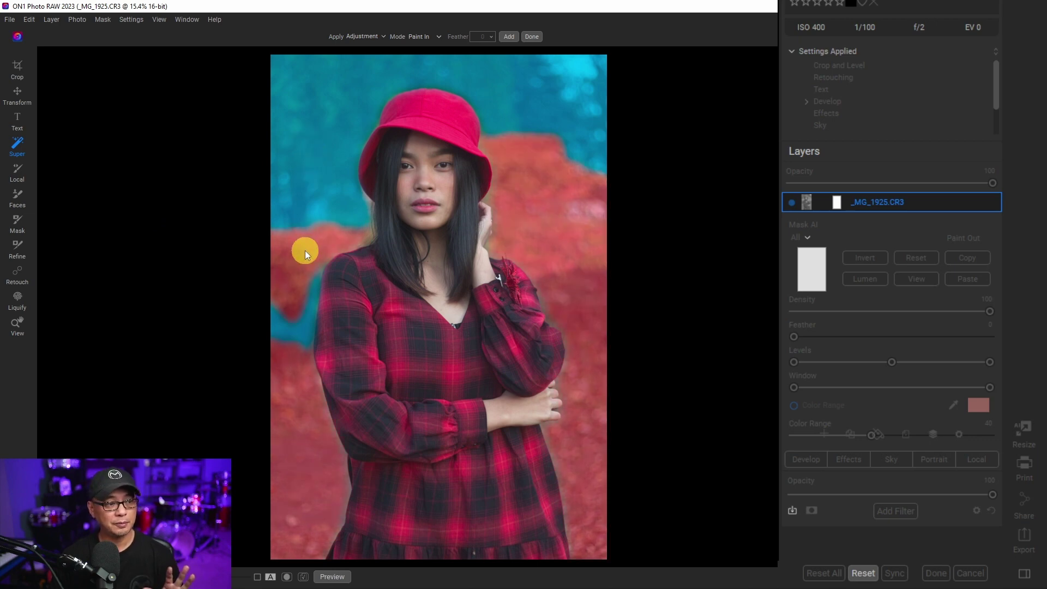
pyautogui.click(210, 175)
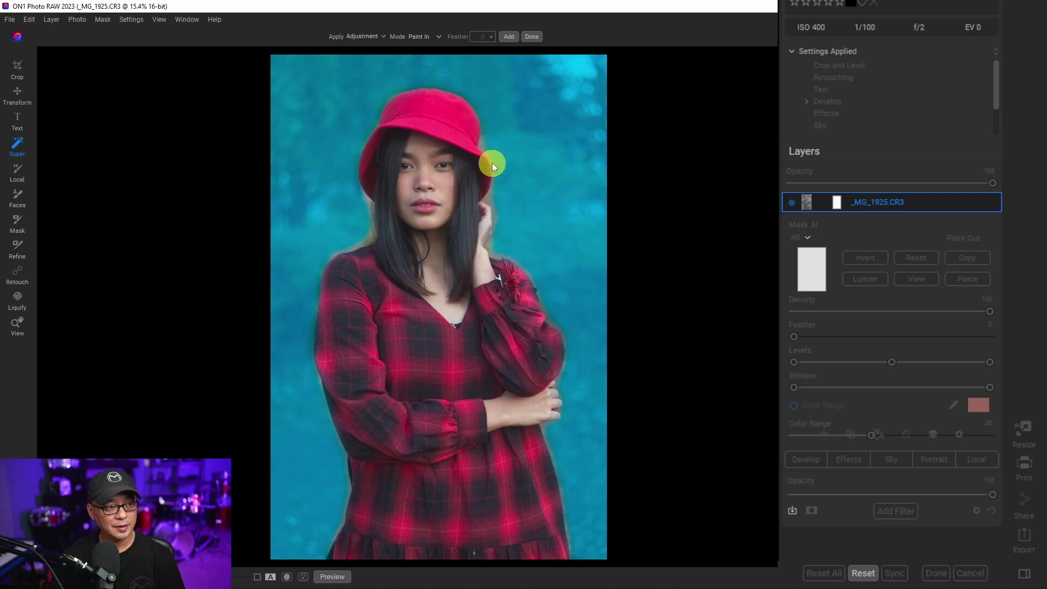
pyautogui.click(369, 461)
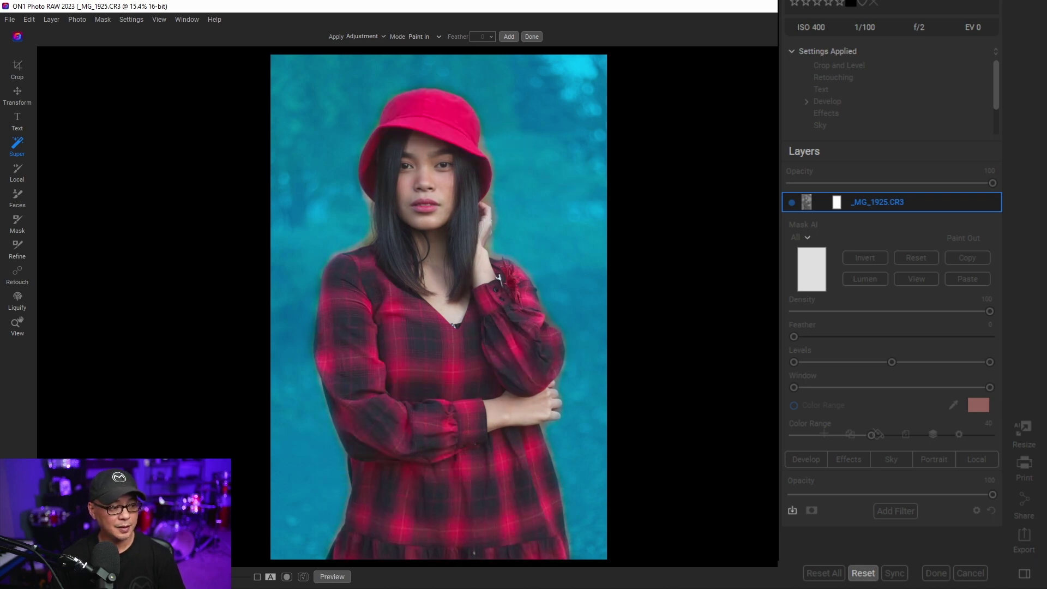
pyautogui.hotkey('ctrl', '=')
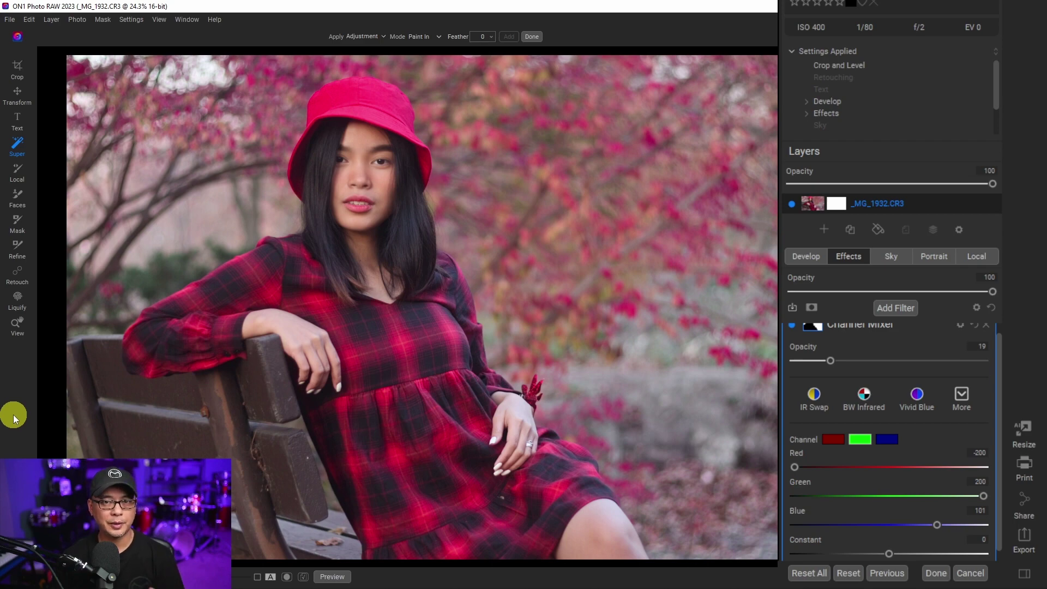
# - Super Select the woman together with the bench she sits on
pyautogui.click(341, 269)
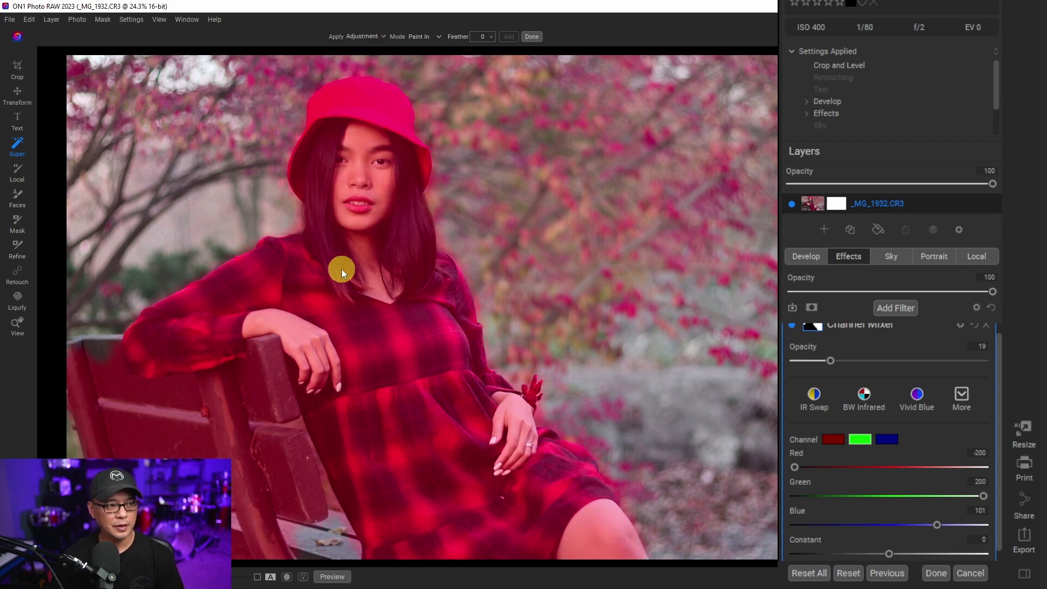
pyautogui.click(376, 270)
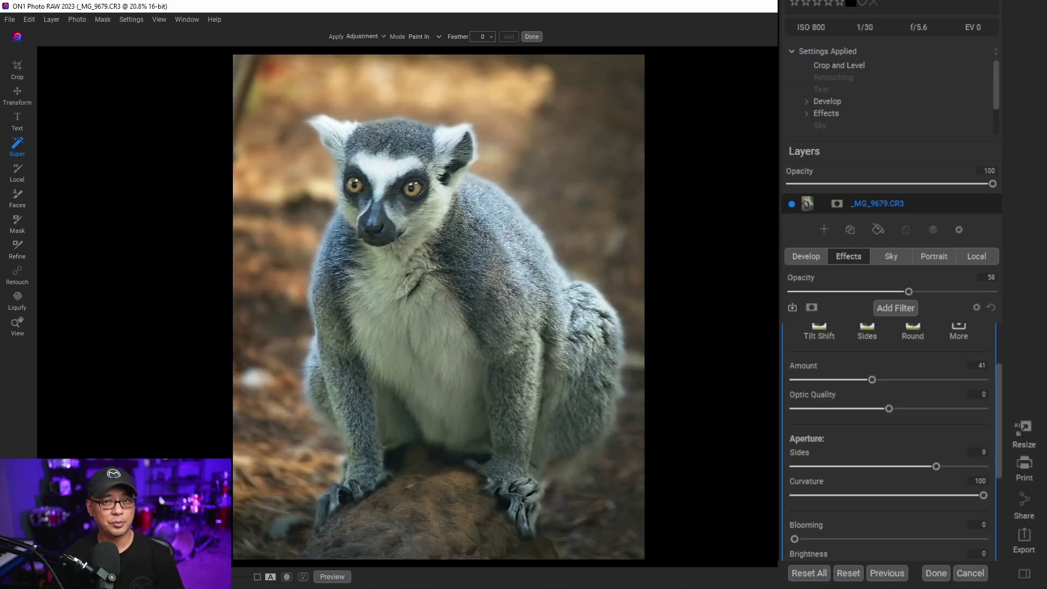
# - Super Select the lemur, then switch the selection to the surrounding background
pyautogui.click(452, 252)
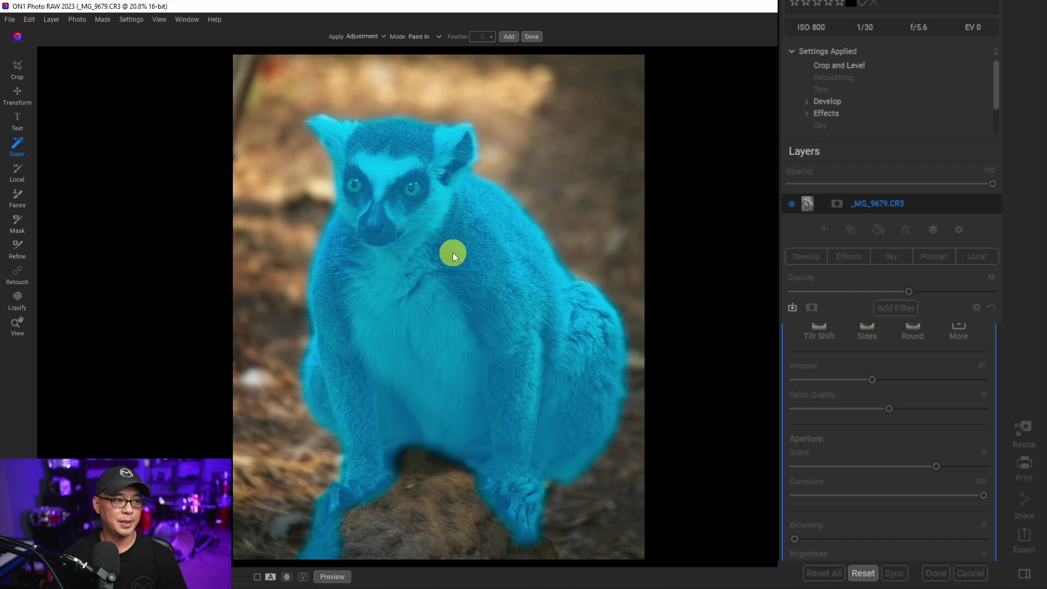
pyautogui.click(452, 255)
pyautogui.click(546, 158)
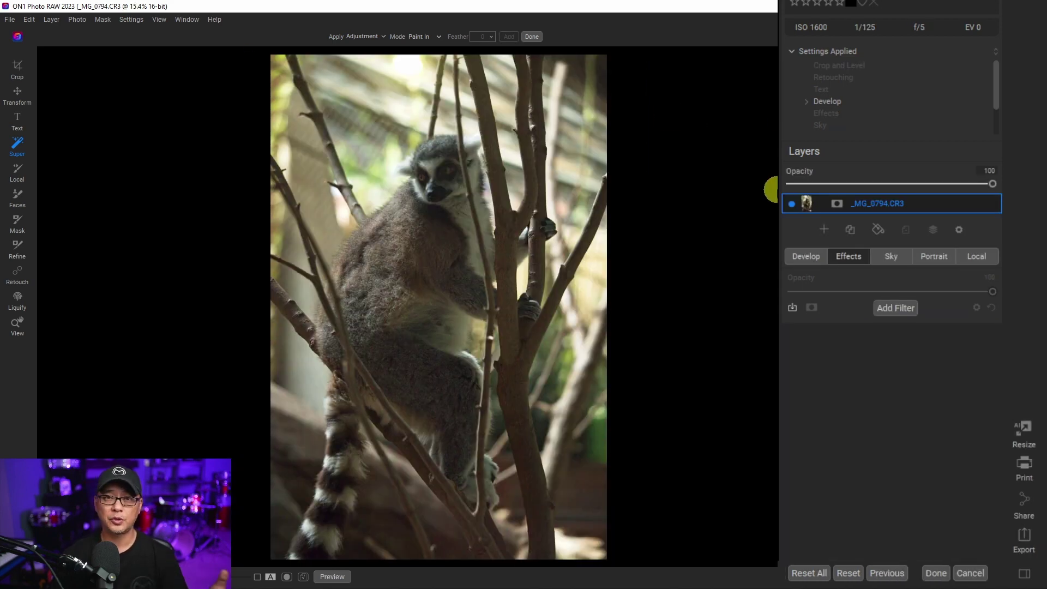
# - Darken the selected lemur with a Contrast adjustment at Blacks and Shadows -100, brushing the mask down its body
pyautogui.click(385, 271)
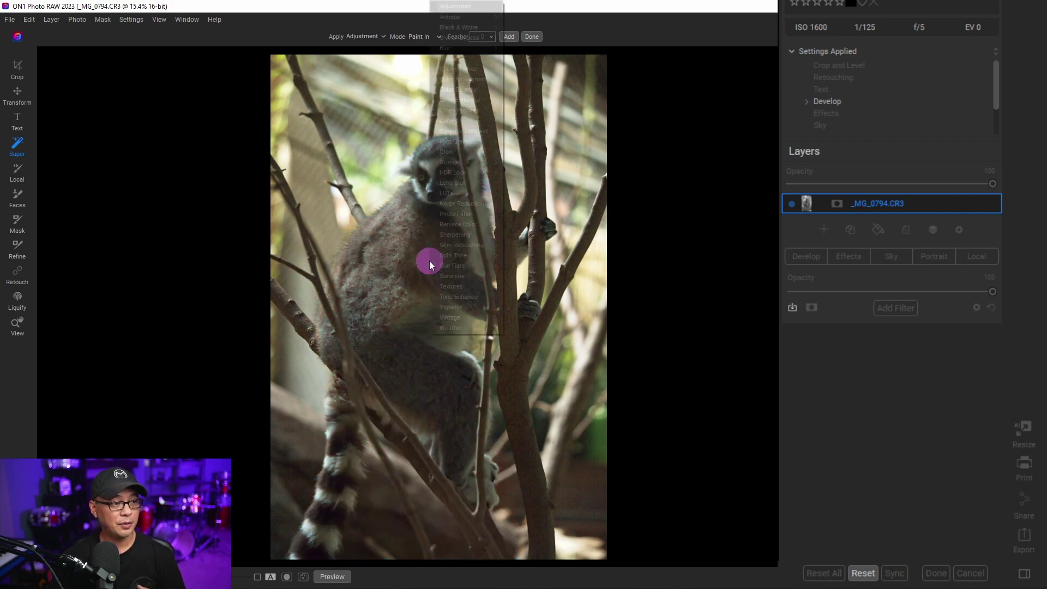
pyautogui.rightClick(429, 261)
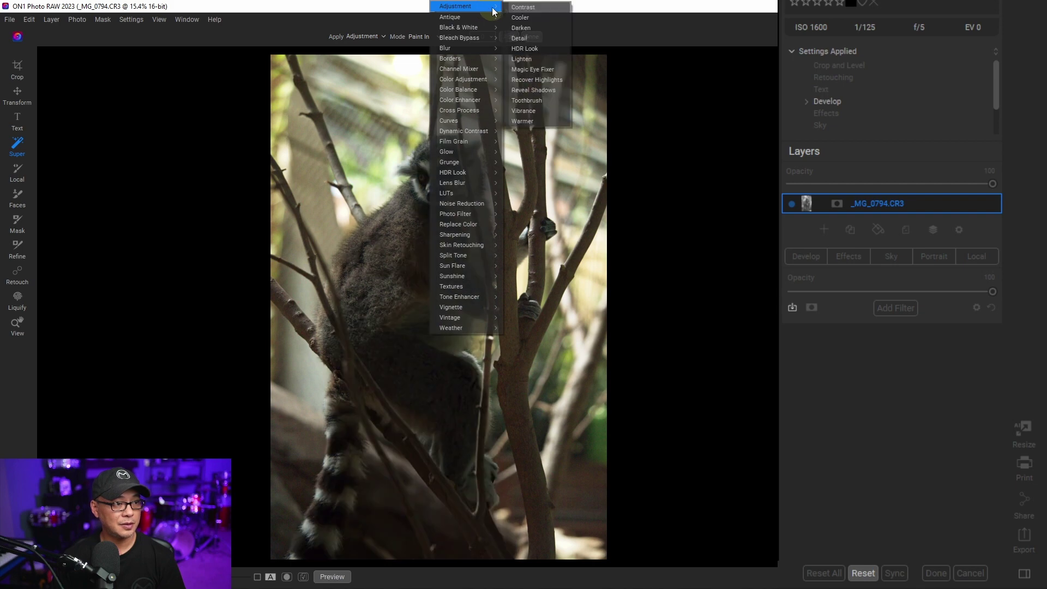
pyautogui.click(522, 7)
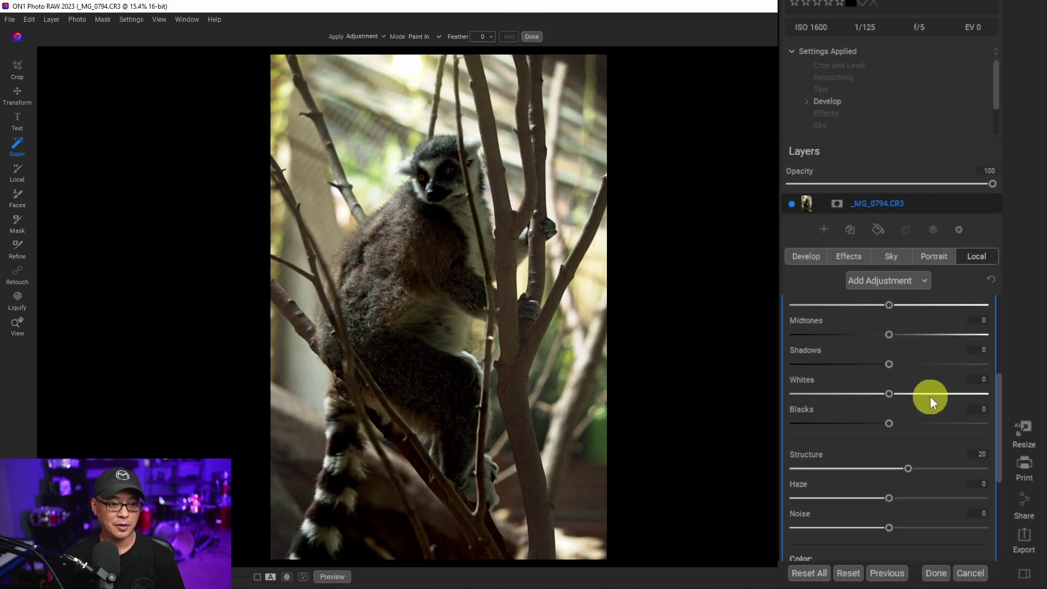
pyautogui.moveTo(871, 423); pyautogui.dragTo(783, 429)
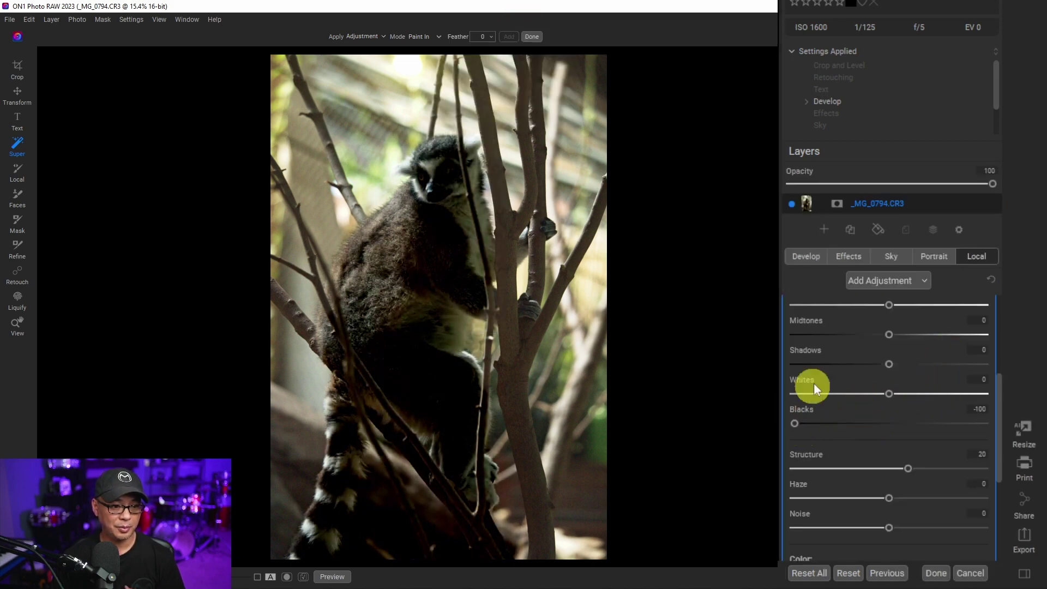
pyautogui.moveTo(833, 359); pyautogui.dragTo(795, 364)
pyautogui.moveTo(399, 410); pyautogui.dragTo(434, 458)
pyautogui.moveTo(437, 158)
pyautogui.mouseDown()
pyautogui.moveTo(441, 319)
pyautogui.moveTo(420, 552)
pyautogui.mouseUp()
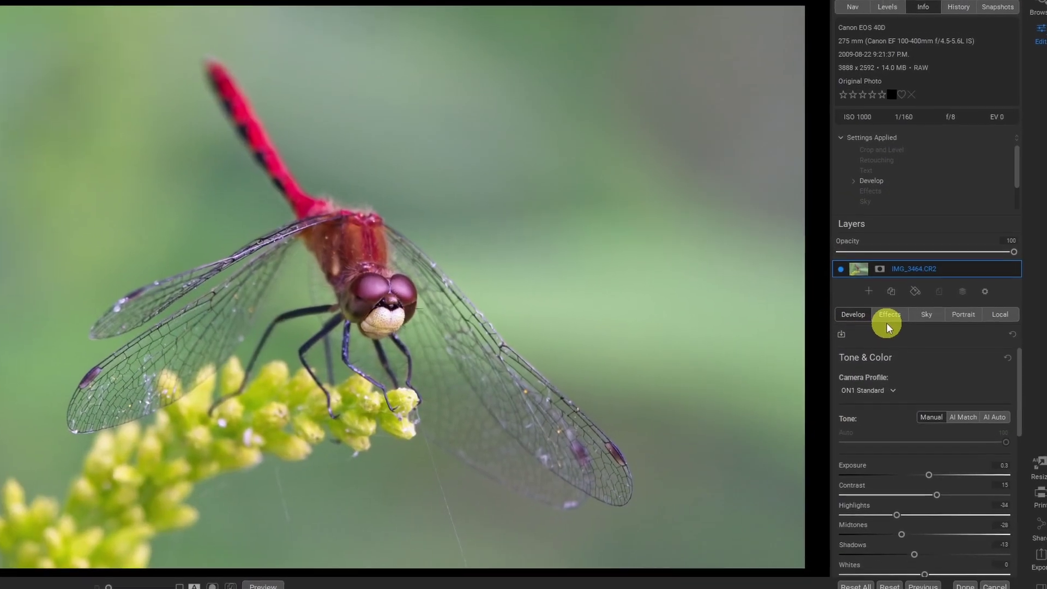
# - Browse the list of effect filters for the dragonfly photo, then close it
pyautogui.click(883, 293)
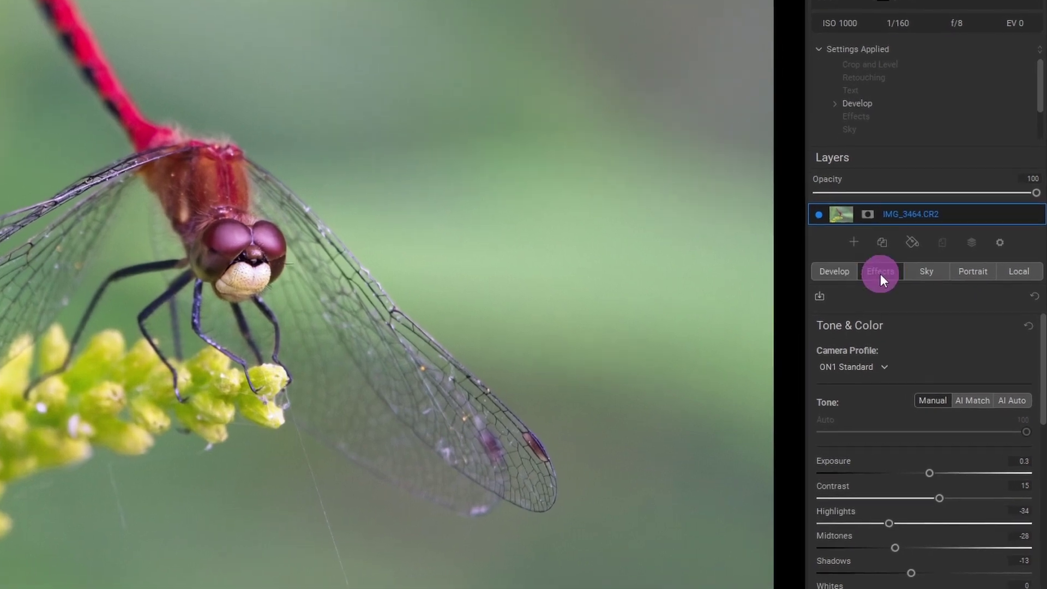
pyautogui.click(948, 343)
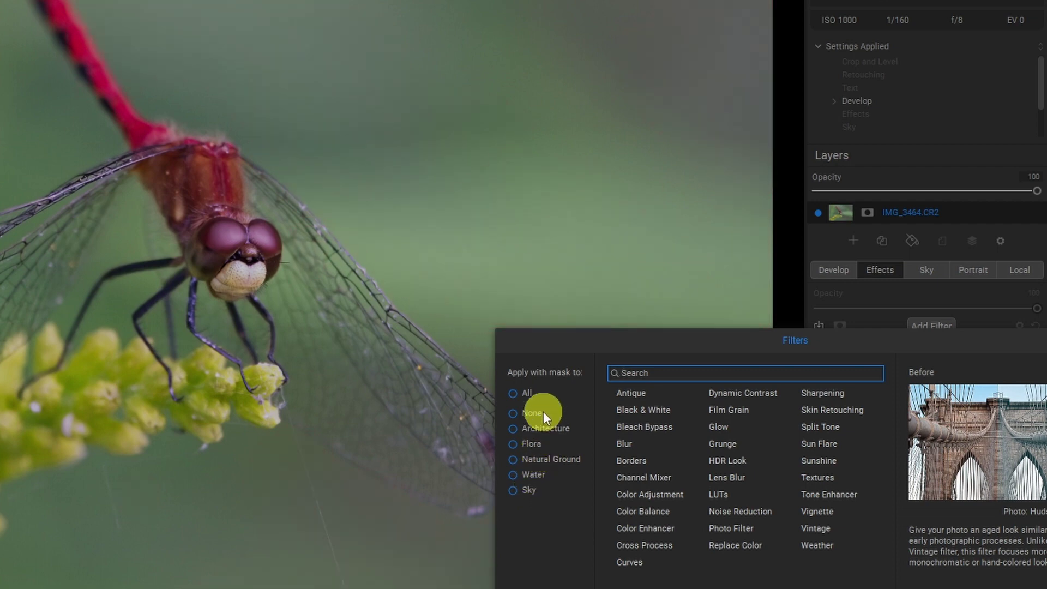
pyautogui.press('Escape')
# - Super Select the perched dragonfly and apply a Contrast adjustment with Blacks at -100
pyautogui.click(17, 143)
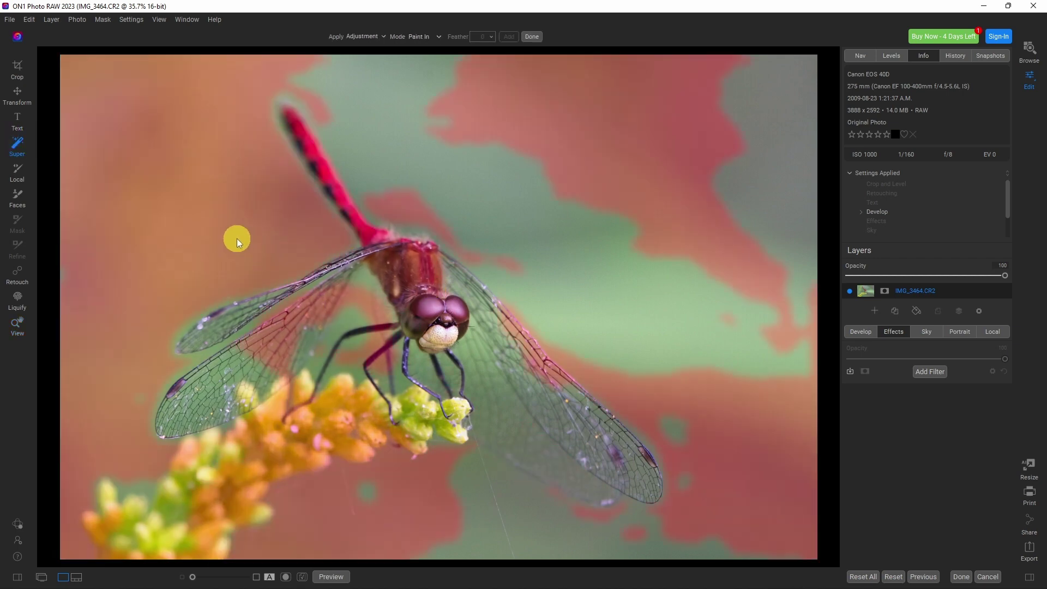
pyautogui.click(236, 238)
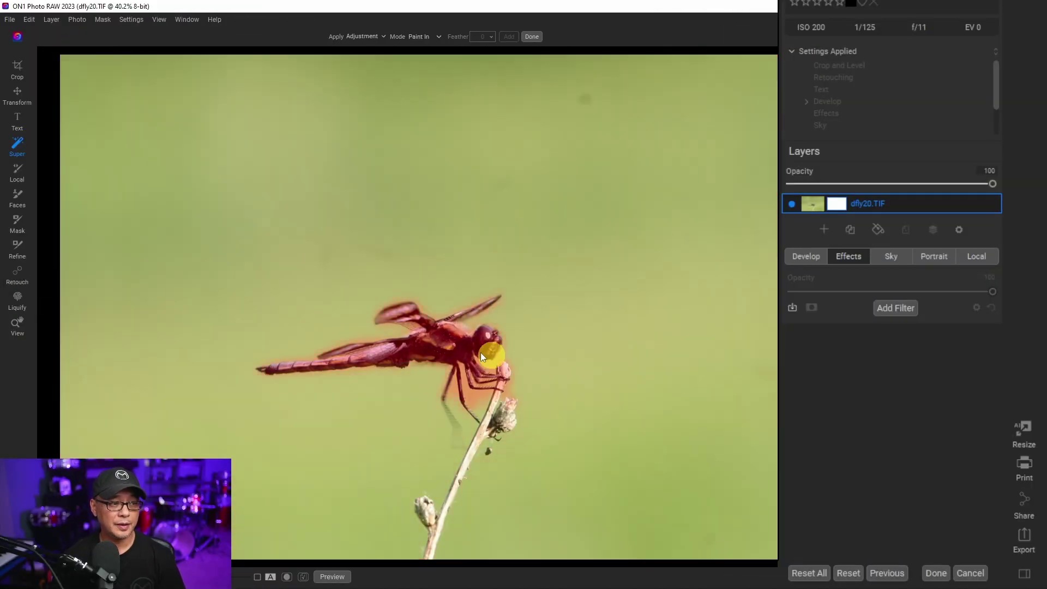
pyautogui.click(435, 342)
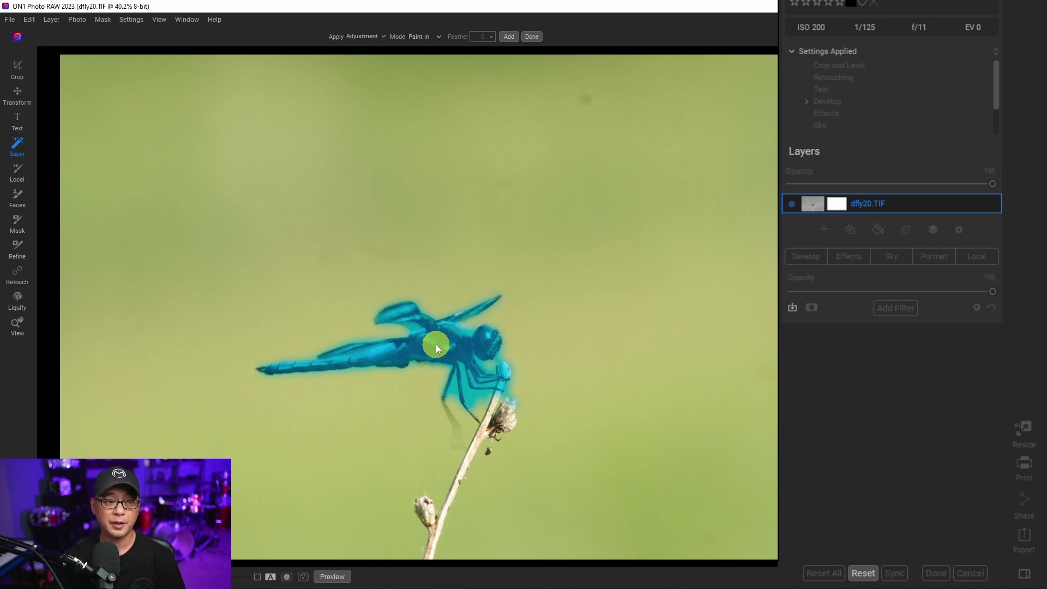
pyautogui.rightClick(437, 345)
pyautogui.moveTo(470, 16)
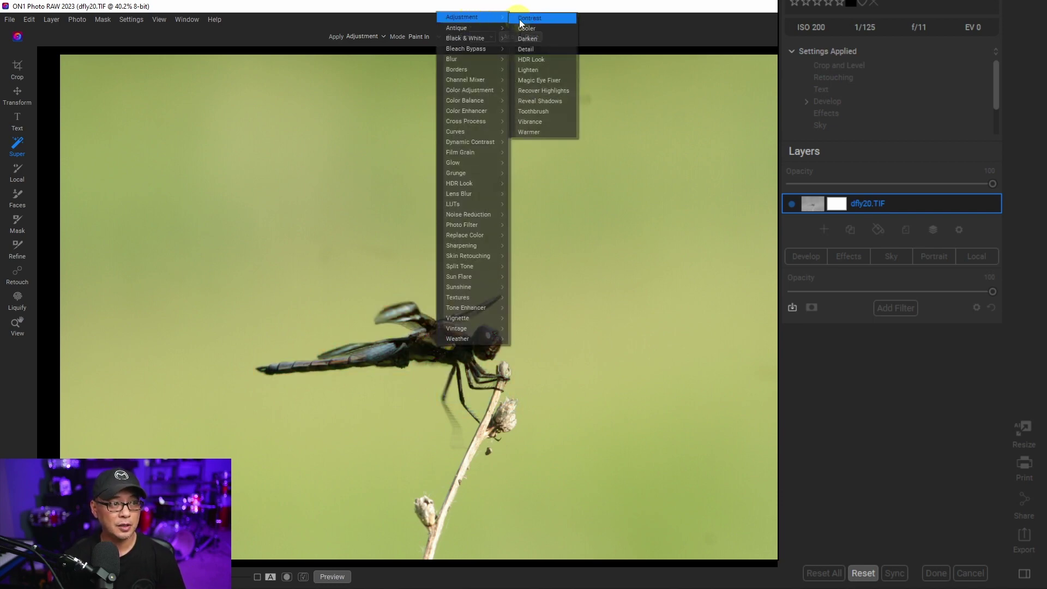
pyautogui.click(523, 18)
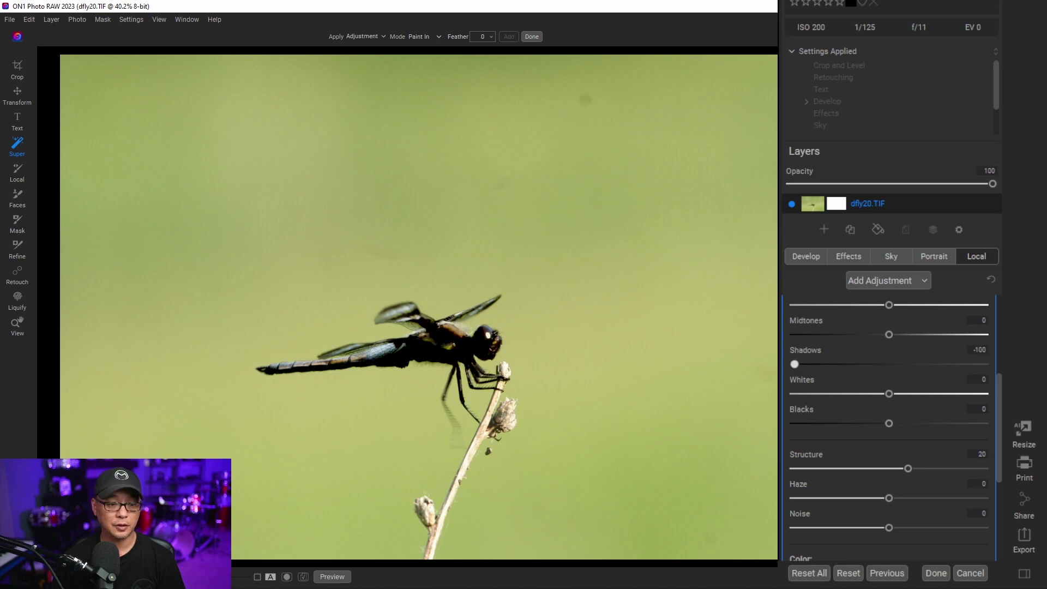
pyautogui.moveTo(817, 422); pyautogui.dragTo(785, 424)
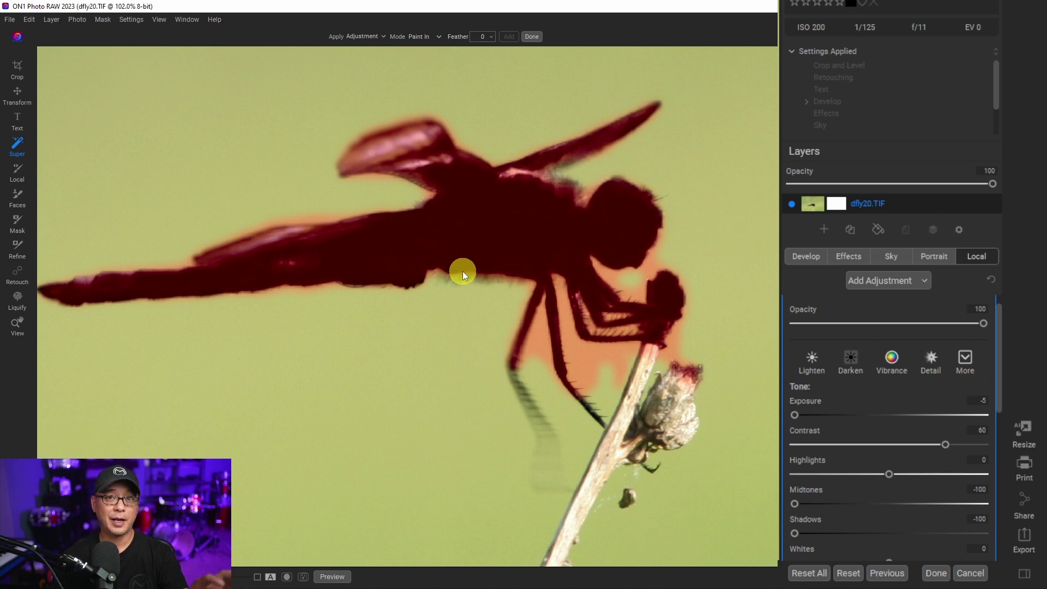
# - Invert the adjustment mask onto the background and back, then show the Mask AI subject choices
pyautogui.hotkey('ctrl', 'i')
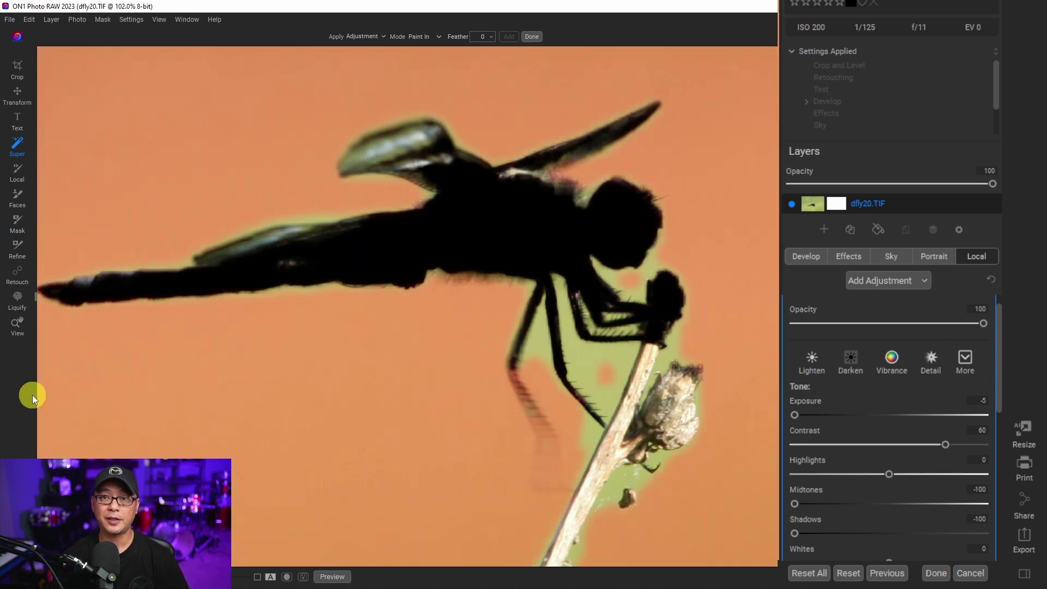
pyautogui.hotkey('ctrl', 'i')
pyautogui.hotkey('ctrl', 'i')
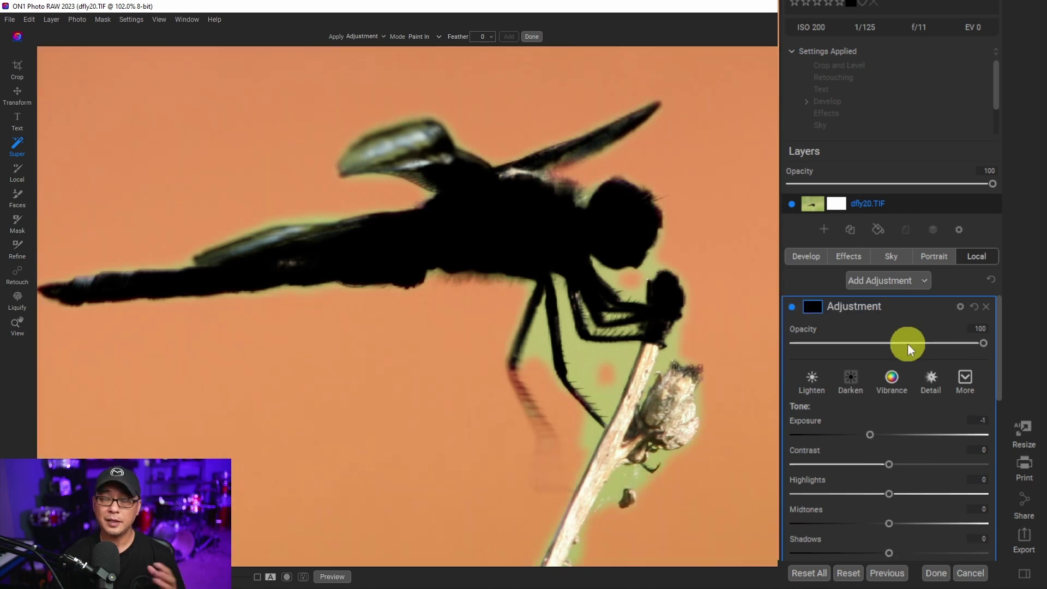
pyautogui.click(811, 307)
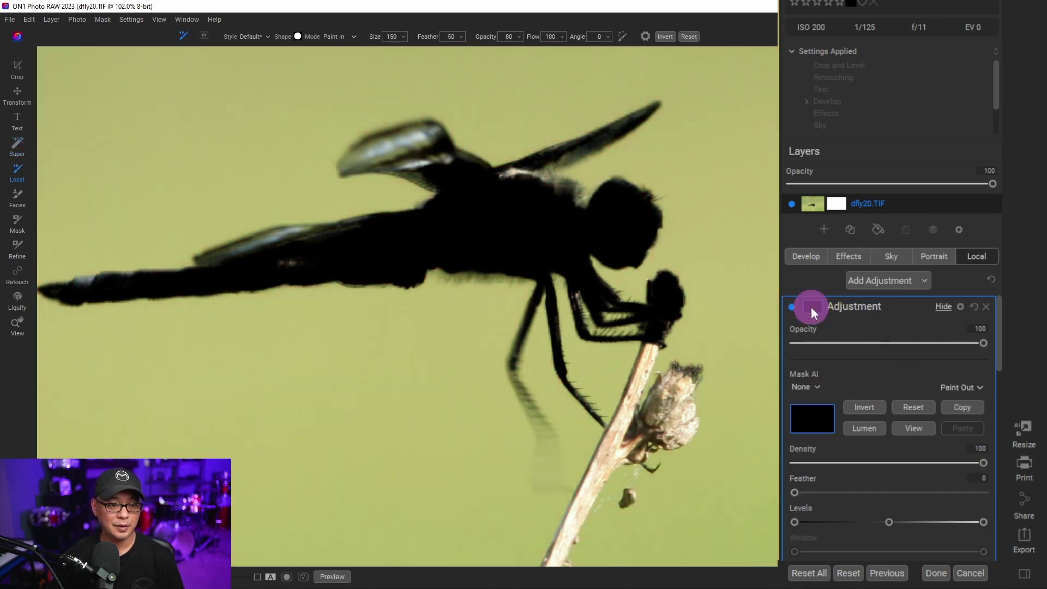
pyautogui.click(808, 382)
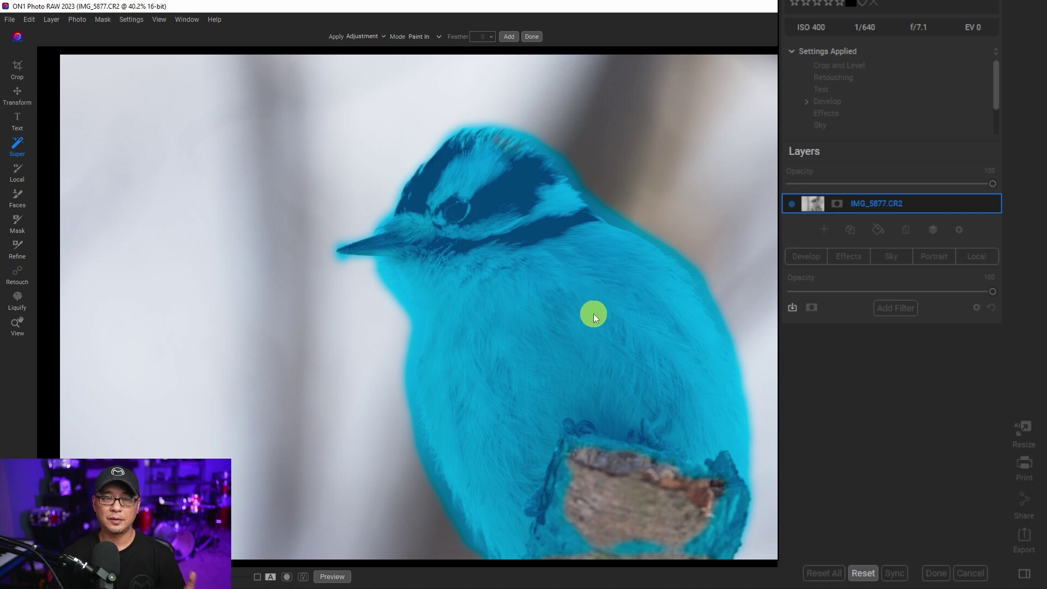
# - Spread the Super brush selection across the soft background and remove the bird's body
pyautogui.click(168, 190)
pyautogui.click(252, 338)
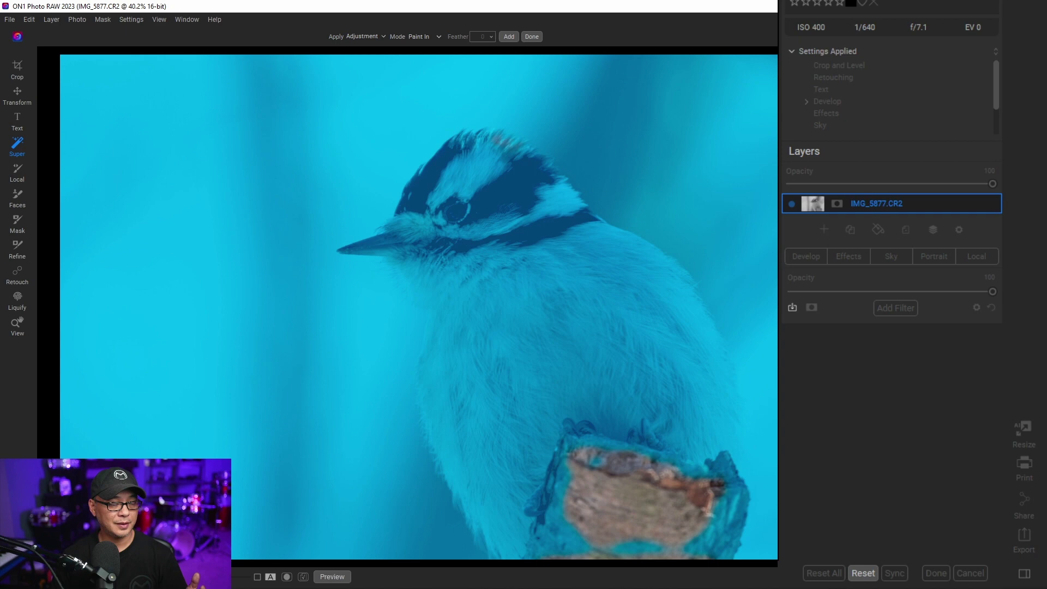
pyautogui.click(554, 326)
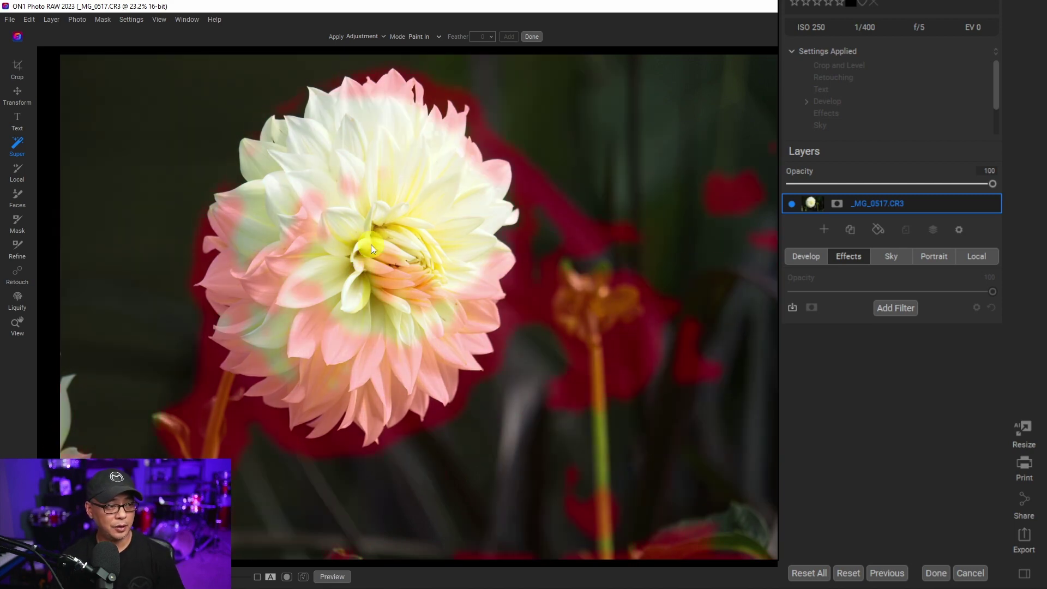
# - Select the white dahlia flower with Super Select AI
pyautogui.click(372, 243)
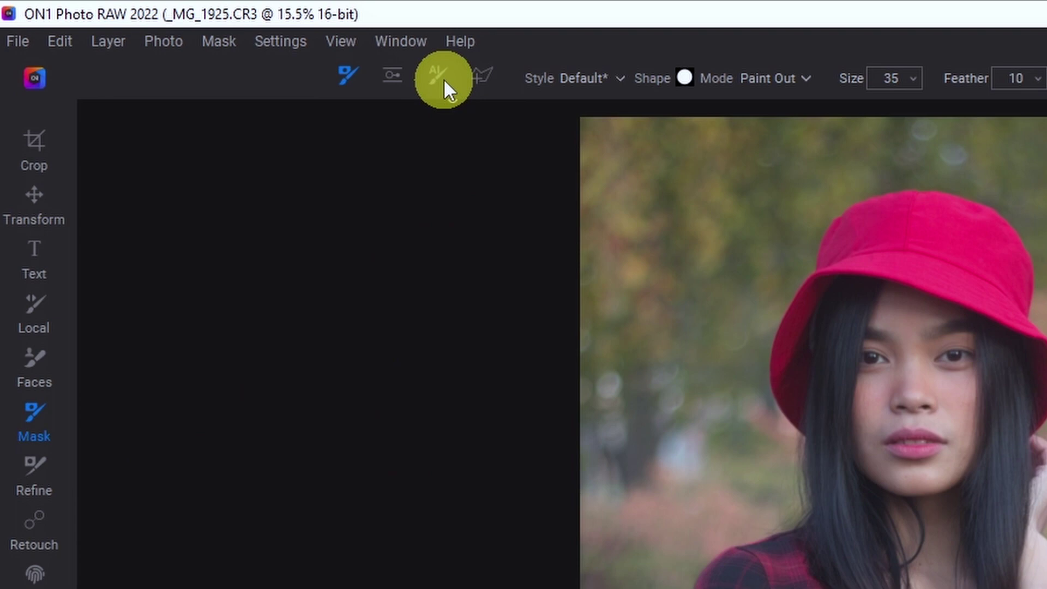
# - In Mask AI, paint Drop strokes over the autumn background above and beside the woman
pyautogui.click(443, 78)
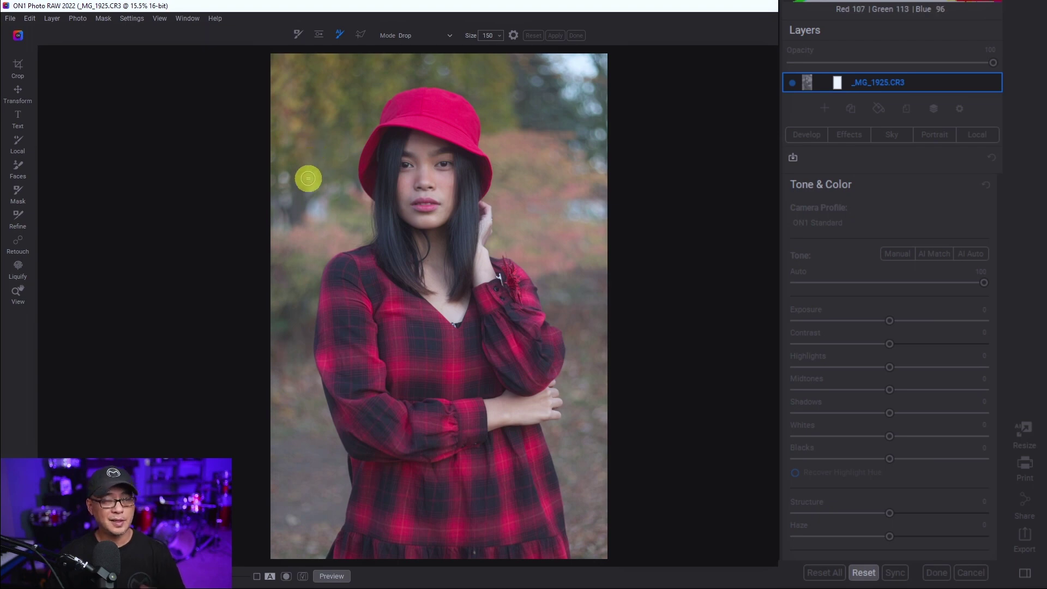
pyautogui.moveTo(308, 197)
pyautogui.mouseDown()
pyautogui.moveTo(333, 115)
pyautogui.moveTo(417, 72)
pyautogui.mouseUp()
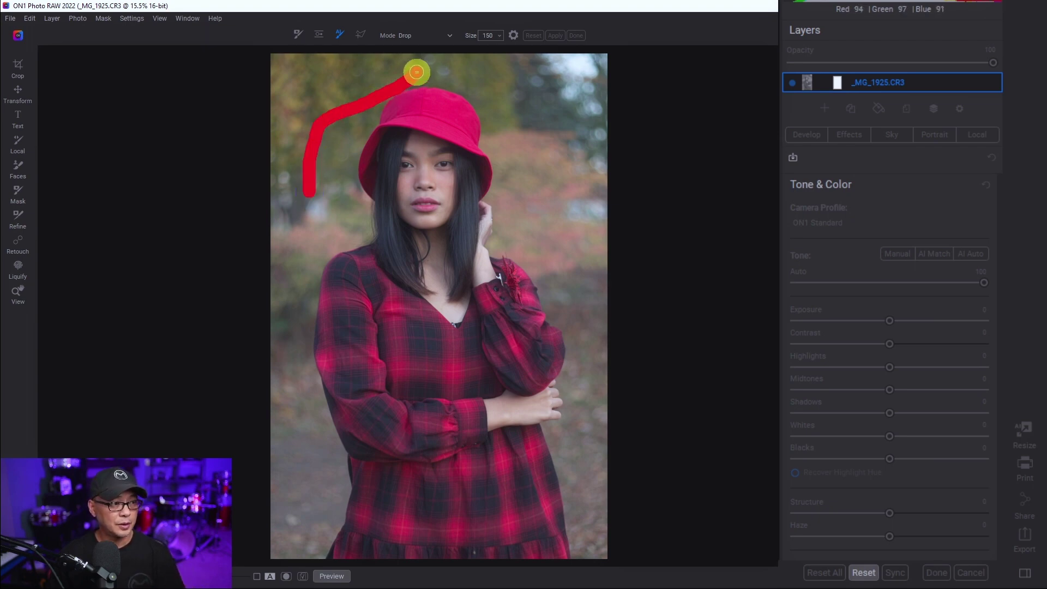
pyautogui.moveTo(573, 260); pyautogui.dragTo(574, 280)
pyautogui.moveTo(302, 252); pyautogui.dragTo(292, 402)
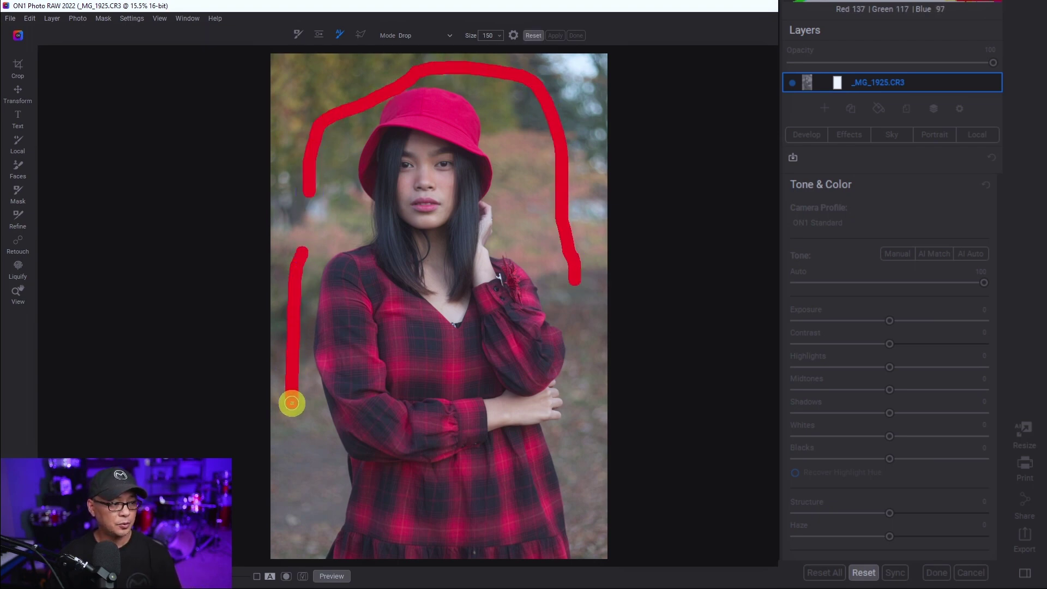
pyautogui.moveTo(580, 333); pyautogui.dragTo(582, 480)
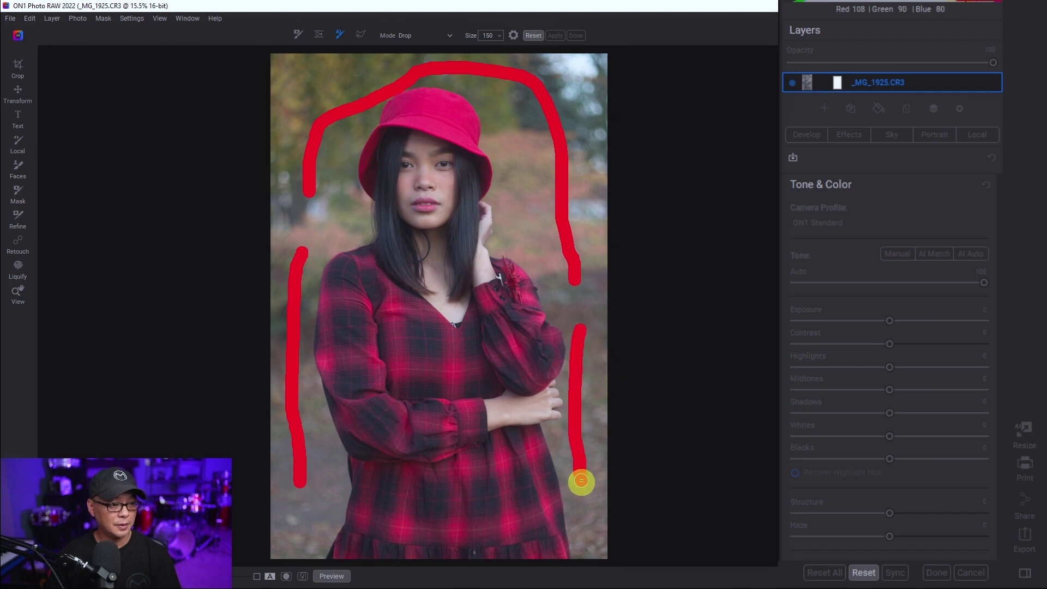
# - Switch to Keep mode, paint over the woman from hat to dress, then apply and commit the mask
pyautogui.click(433, 37)
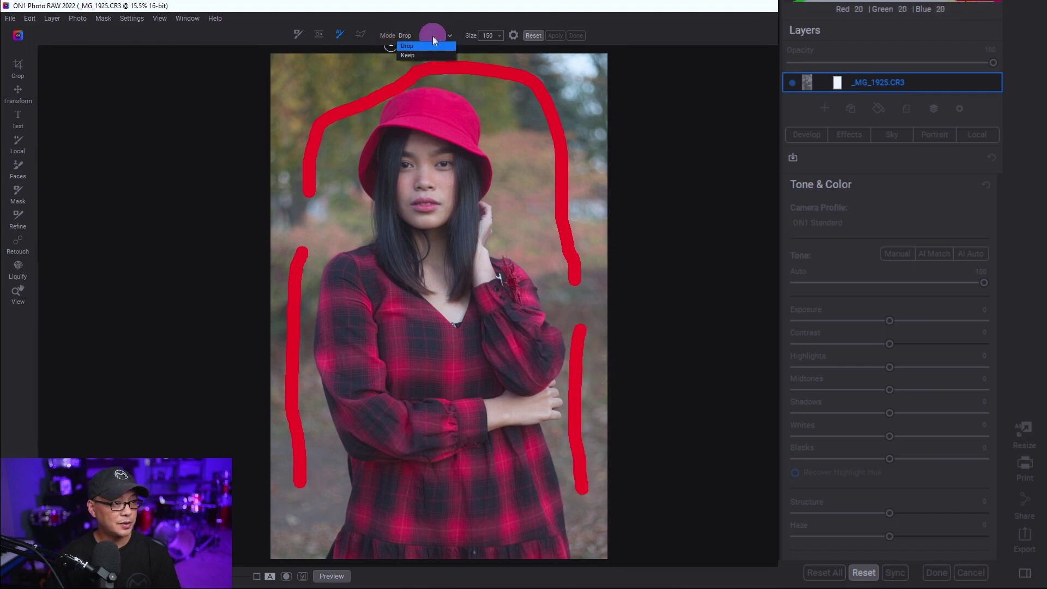
pyautogui.click(424, 55)
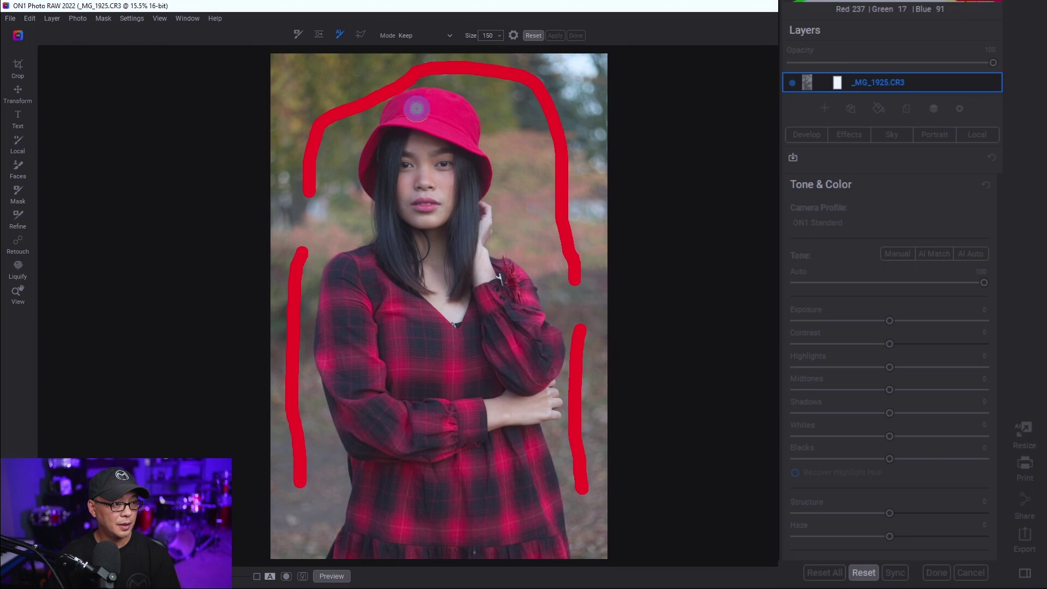
pyautogui.moveTo(417, 109); pyautogui.dragTo(441, 436)
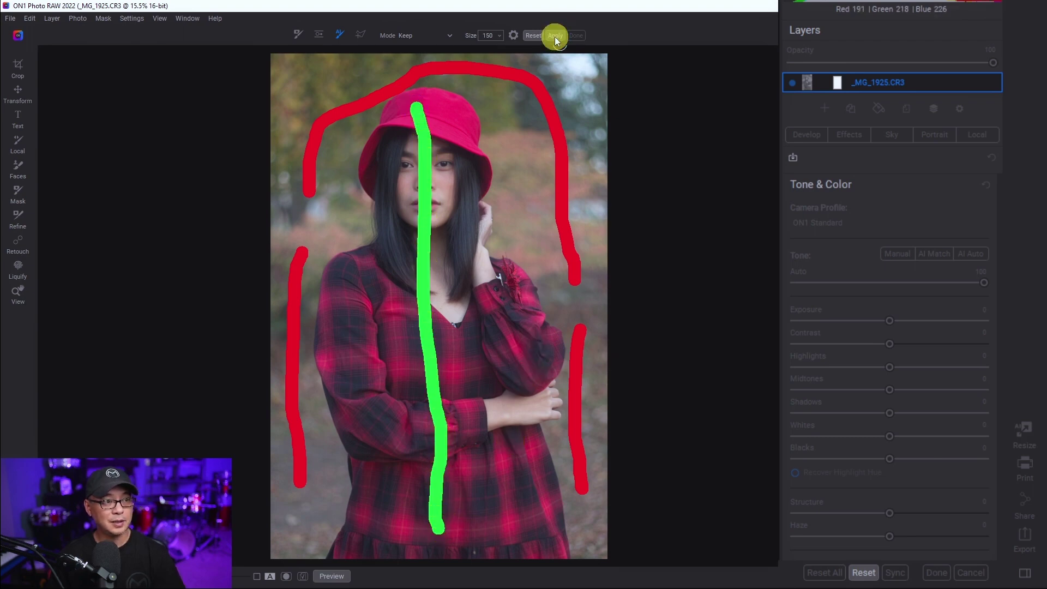
pyautogui.click(554, 37)
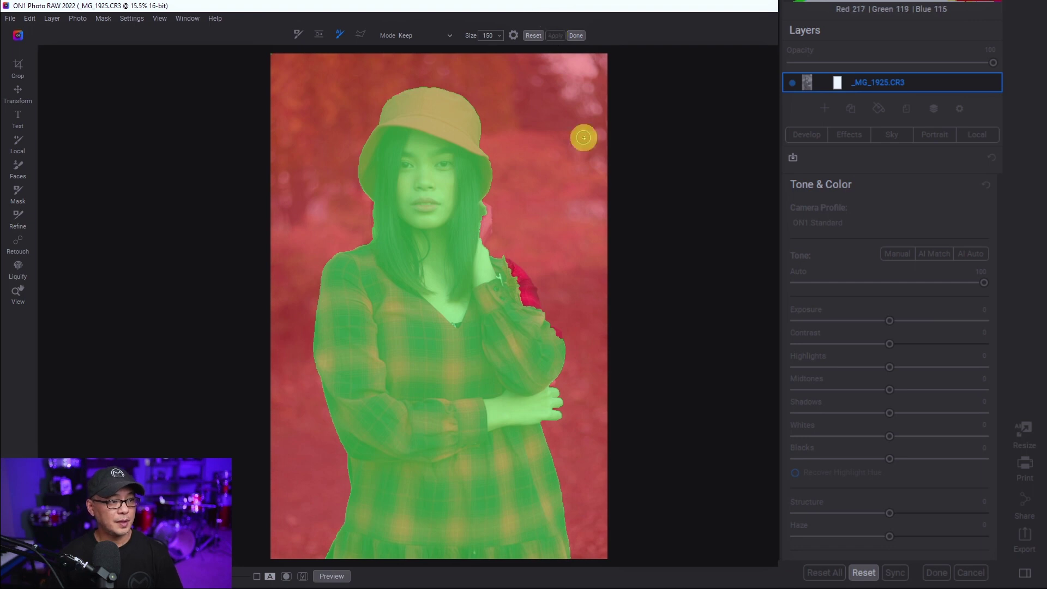
pyautogui.press('Return')
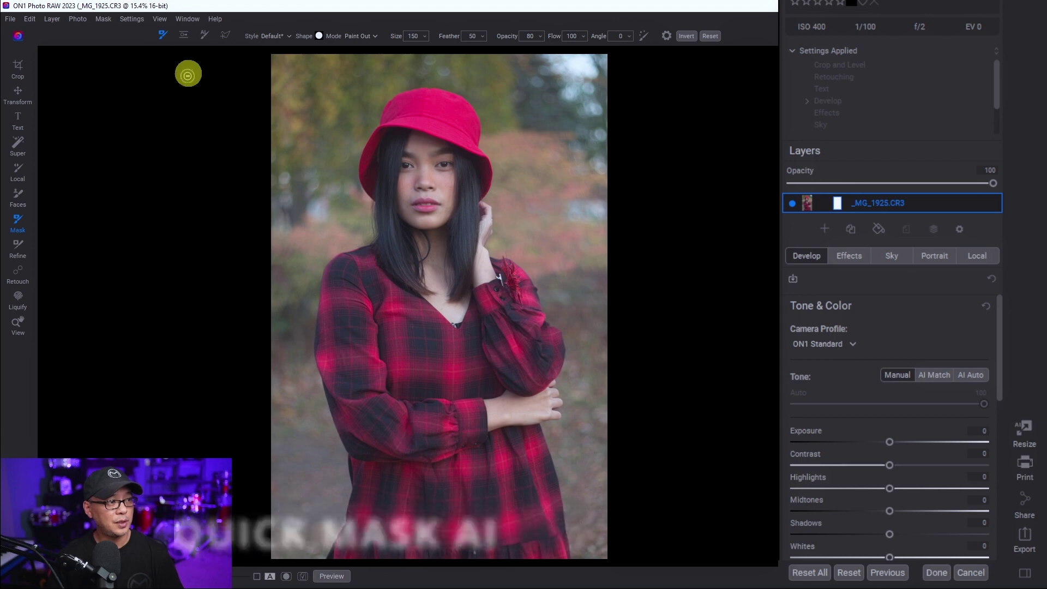
# - With Quick Mask AI, add the lower background and upper trees to the mask, then finish
pyautogui.click(203, 35)
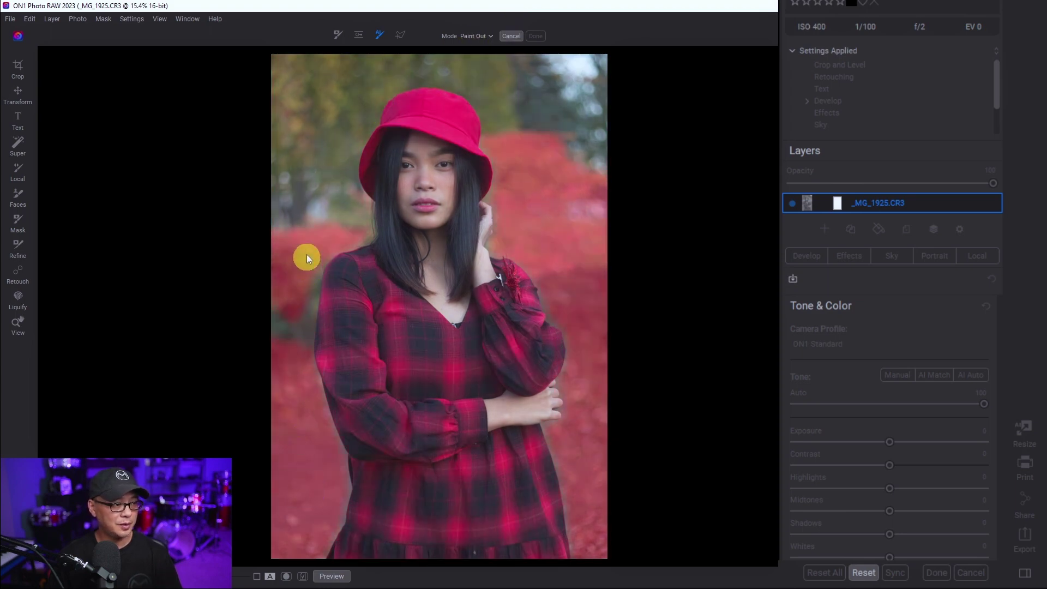
pyautogui.click(307, 123)
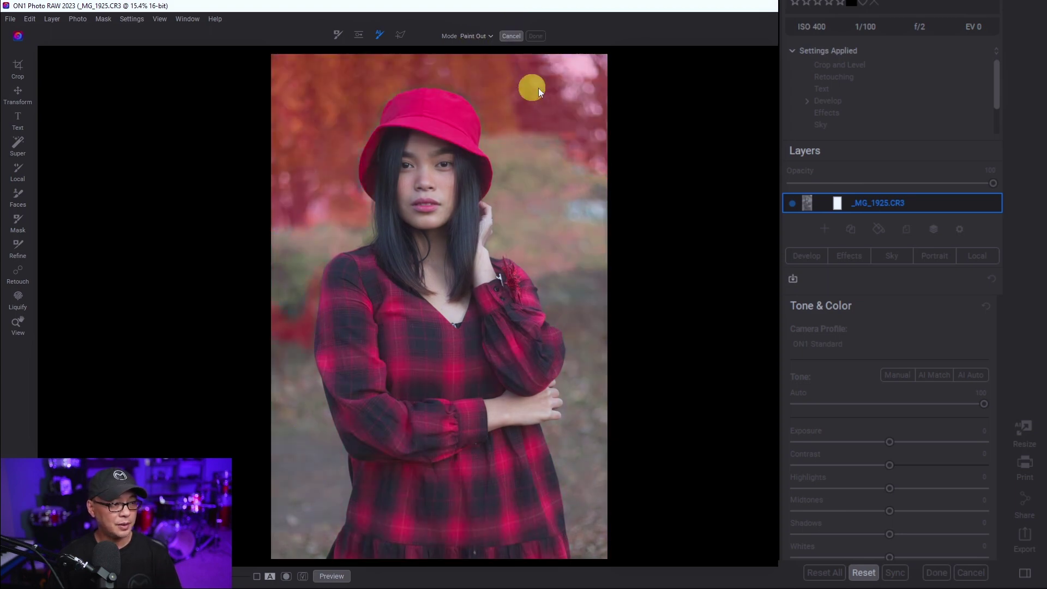
pyautogui.click(541, 163)
pyautogui.click(565, 87)
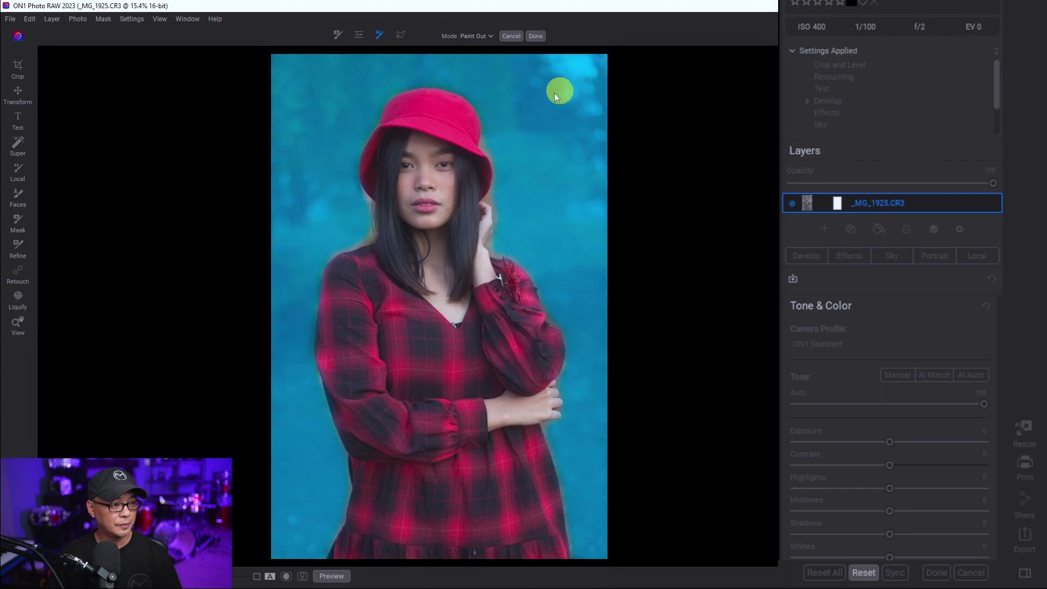
pyautogui.click(536, 36)
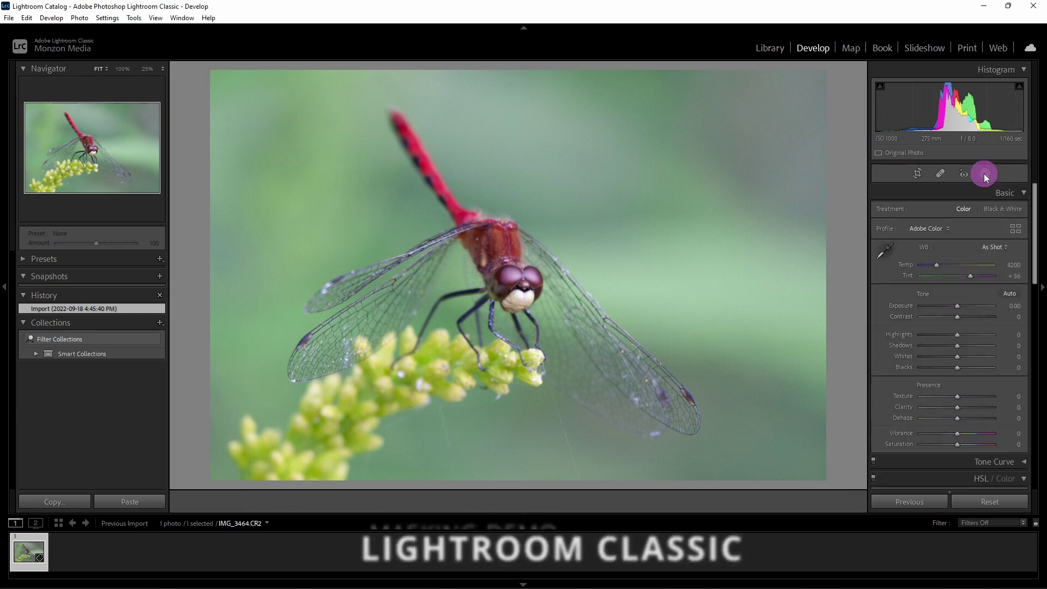
# - Use Select Subject in the Masking panel to auto-mask the dragonfly
pyautogui.click(931, 206)
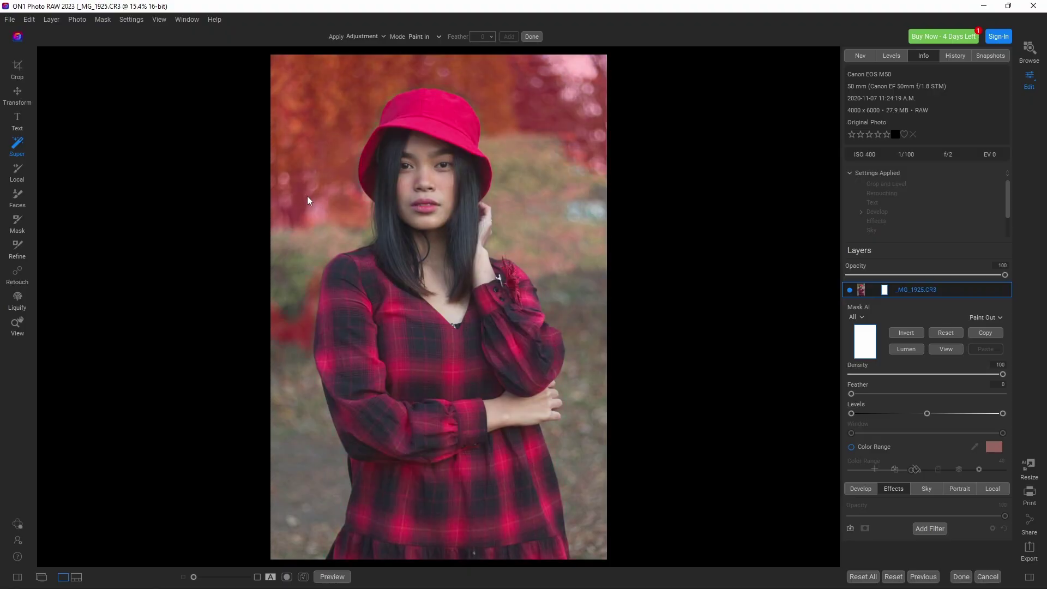
# - Add a Color Adjustment filter with a Mask AI mask limited to Flora and Natural Ground
pyautogui.click(304, 246)
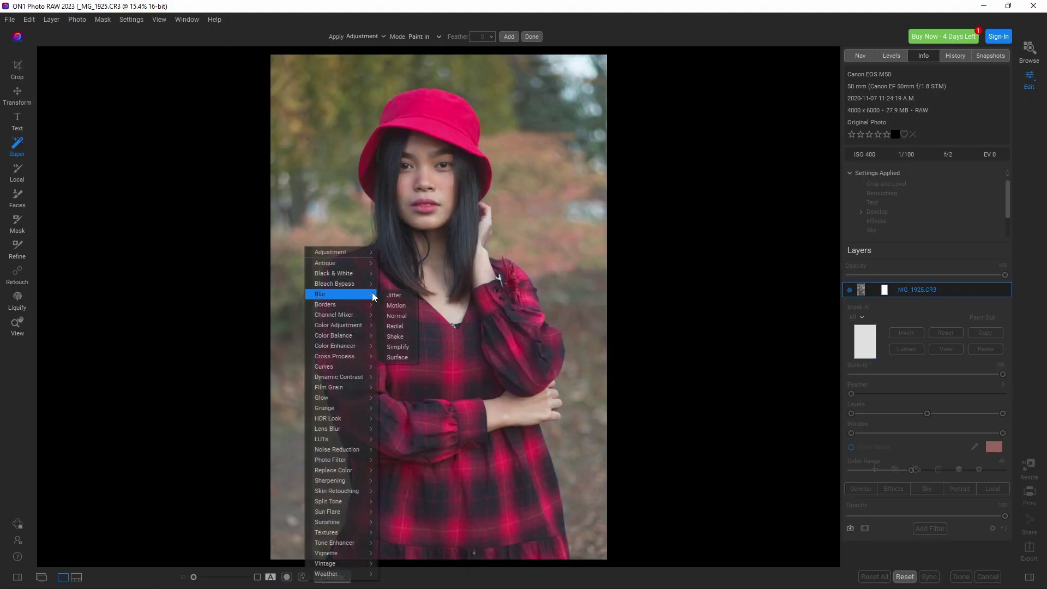
pyautogui.moveTo(348, 429)
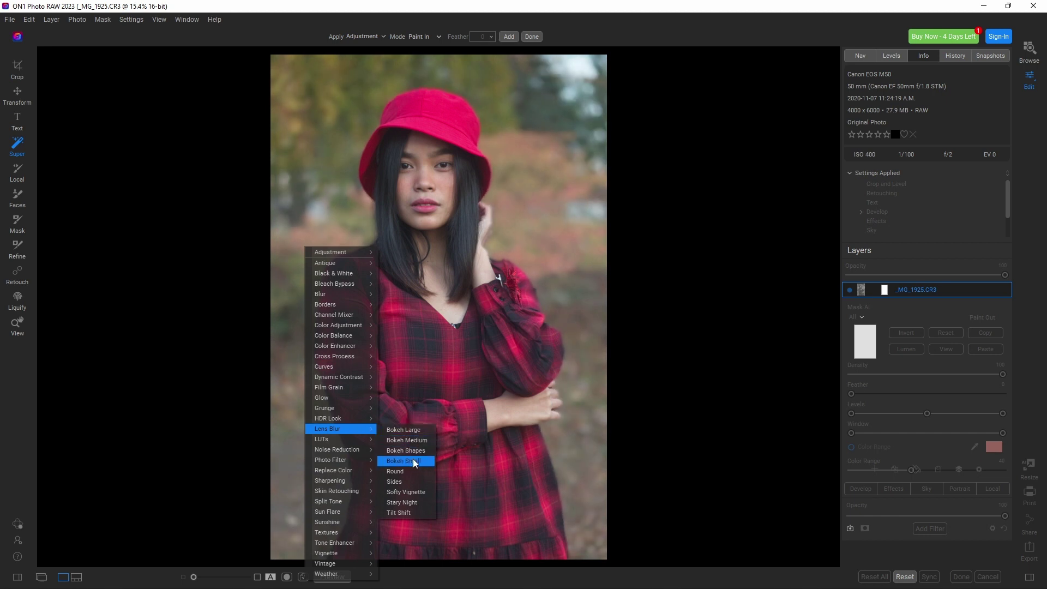
pyautogui.click(863, 454)
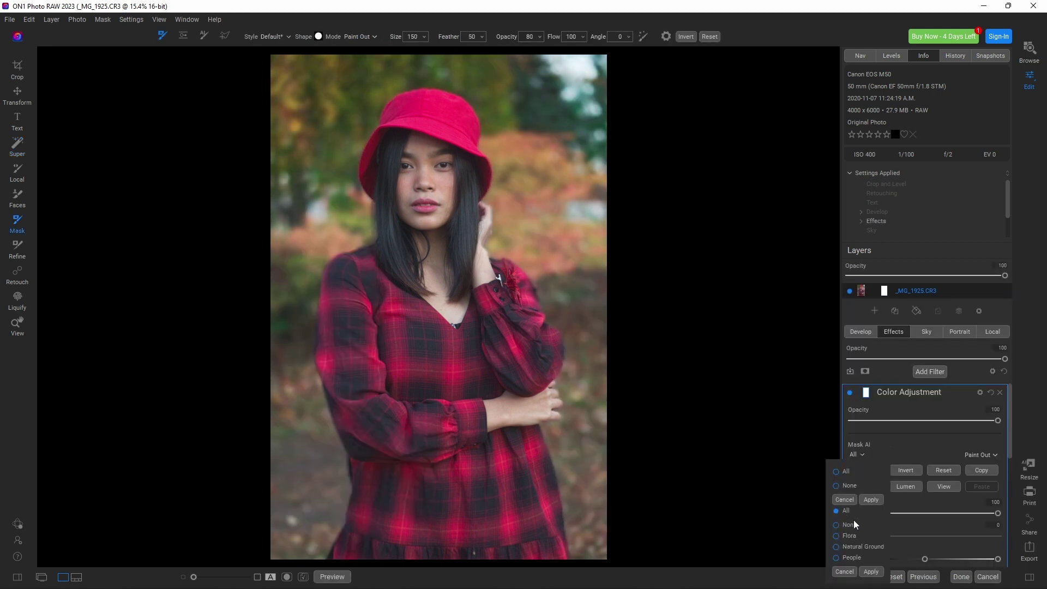
pyautogui.click(854, 535)
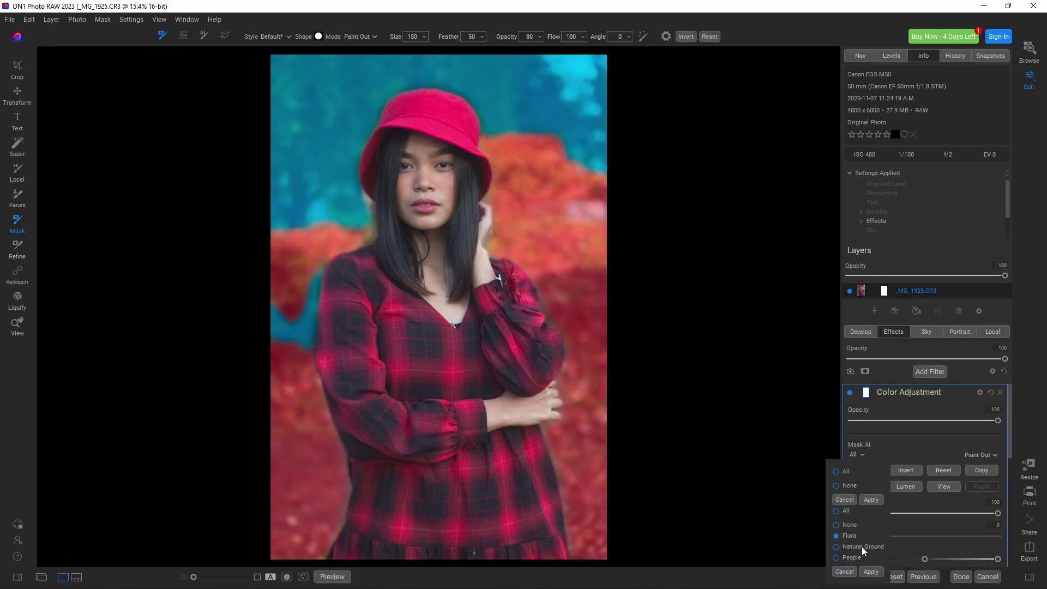
pyautogui.click(862, 546)
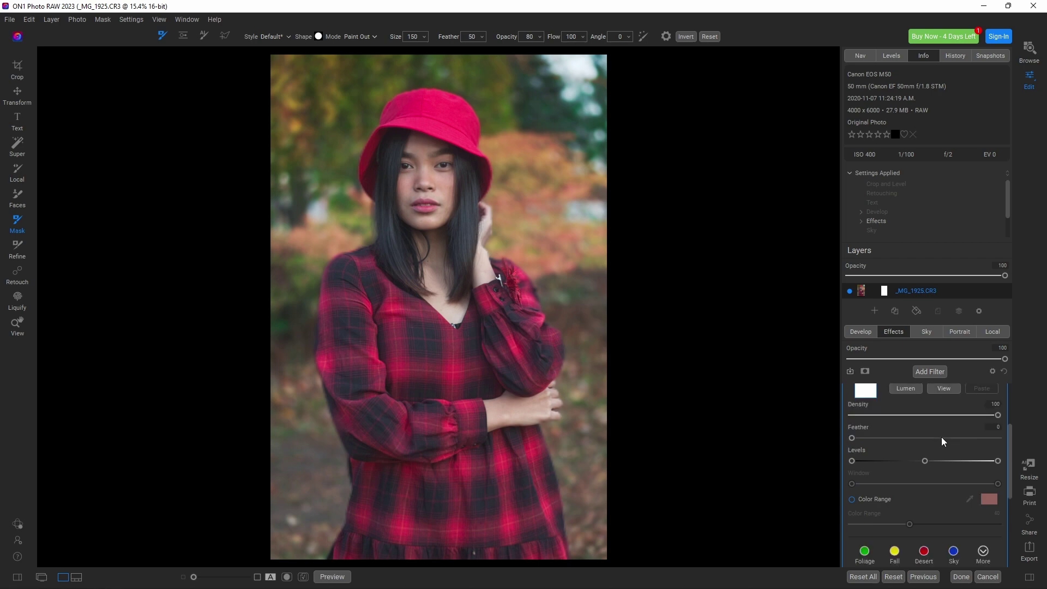
pyautogui.click(859, 454)
pyautogui.click(855, 546)
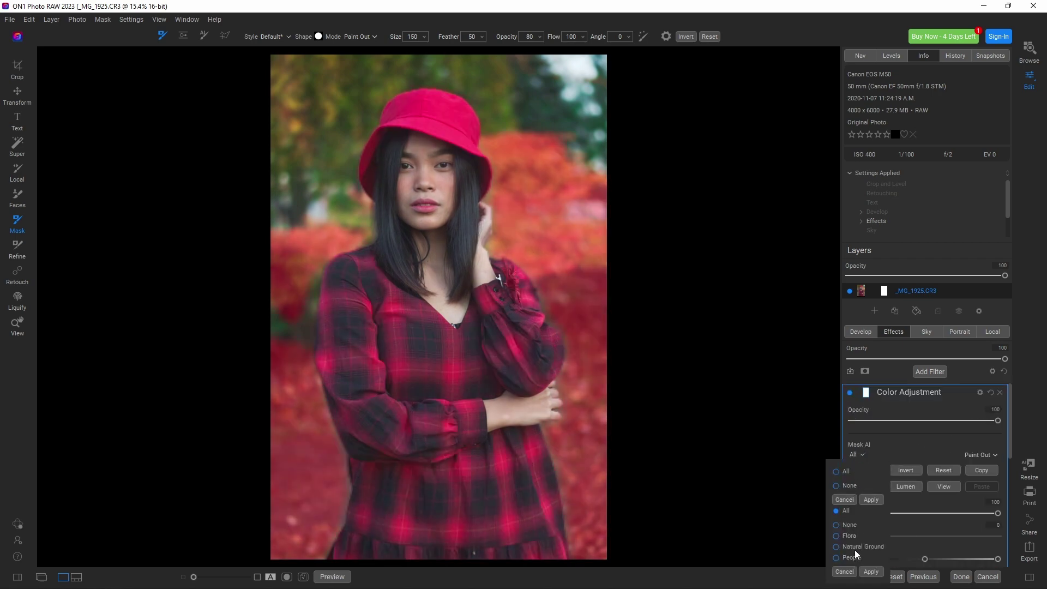
pyautogui.click(848, 537)
pyautogui.click(870, 499)
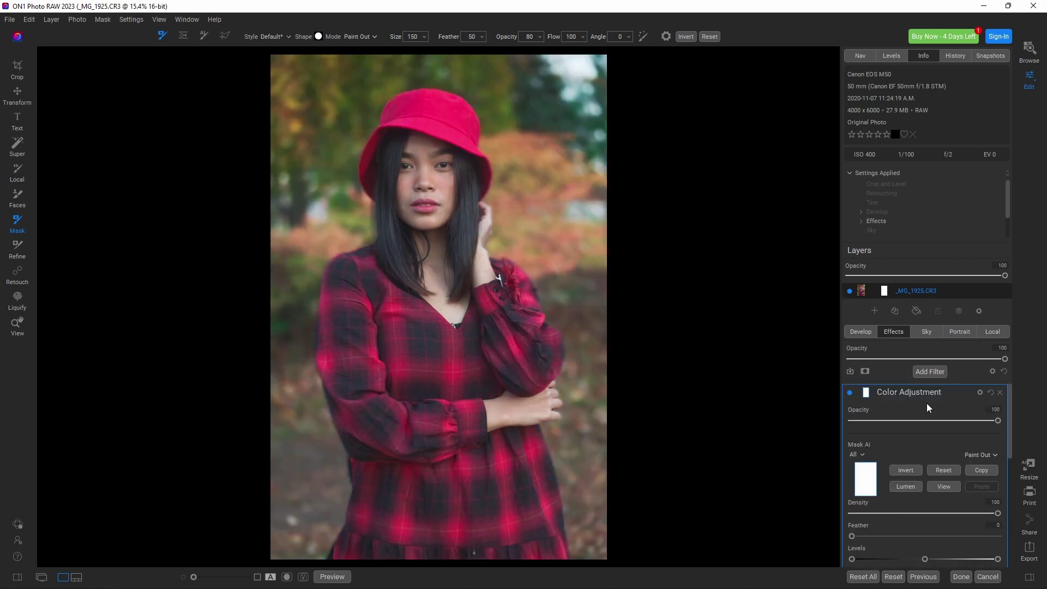
pyautogui.scroll(-10, 912, 453)
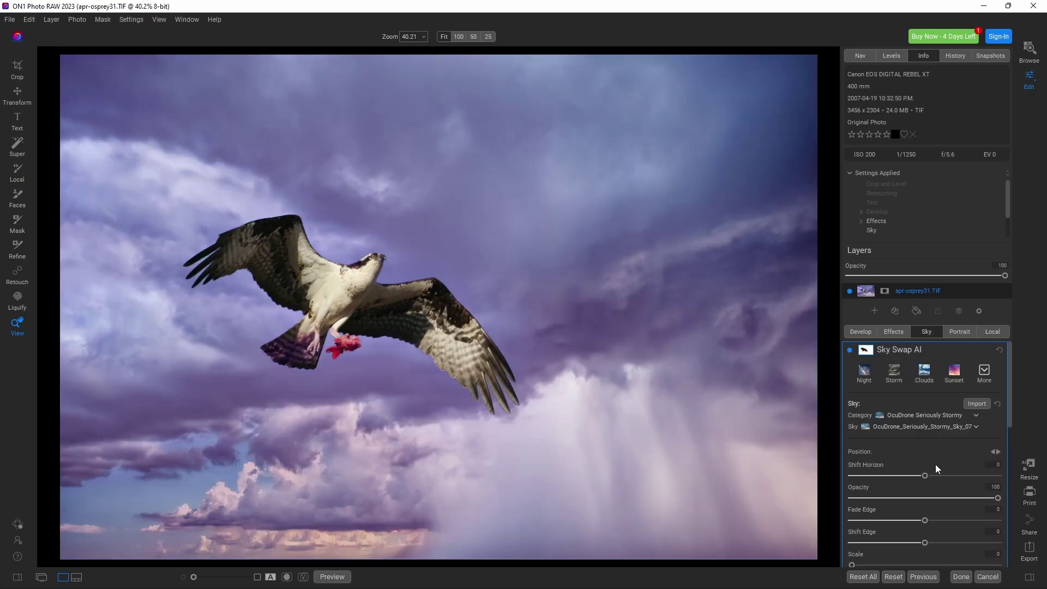
# - Choose the Sunset preset and the OcuDrone_Cotton_Candy_Sky_11 sky in Sky Swap AI
pyautogui.click(958, 384)
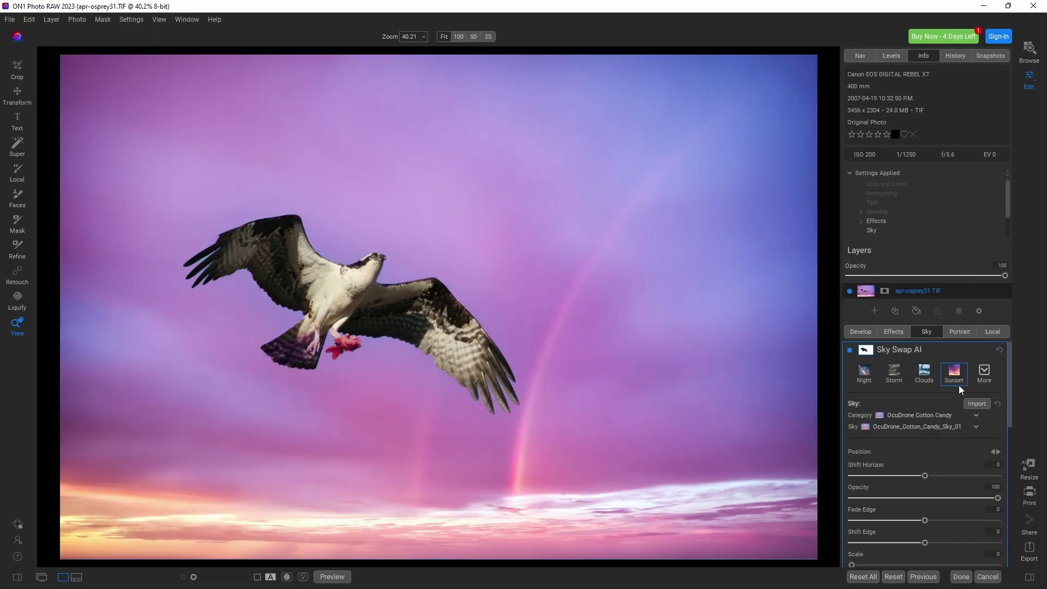
pyautogui.click(940, 424)
pyautogui.scroll(-3, 936, 285)
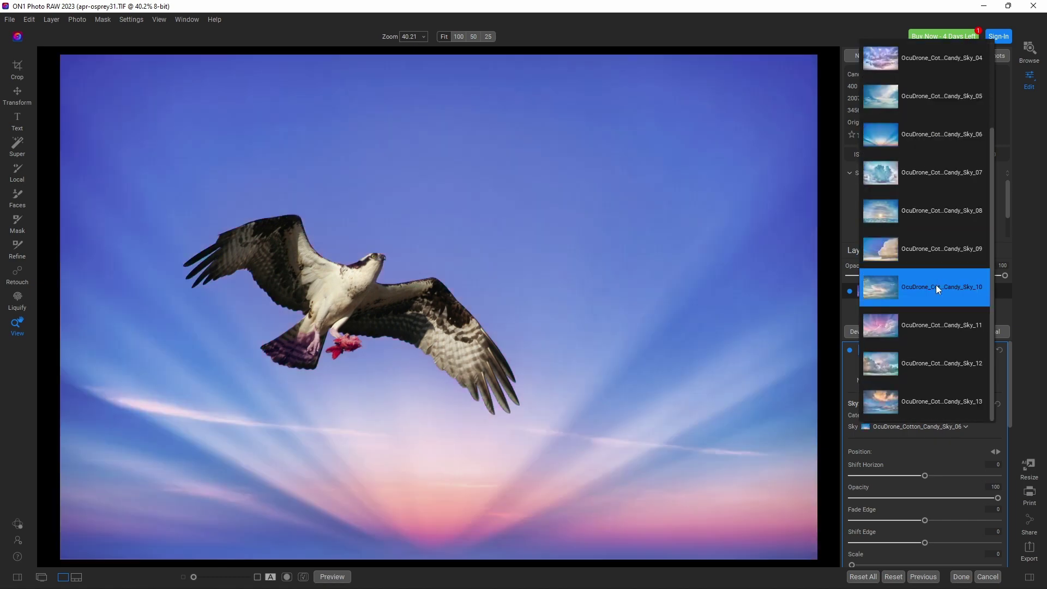
pyautogui.click(934, 321)
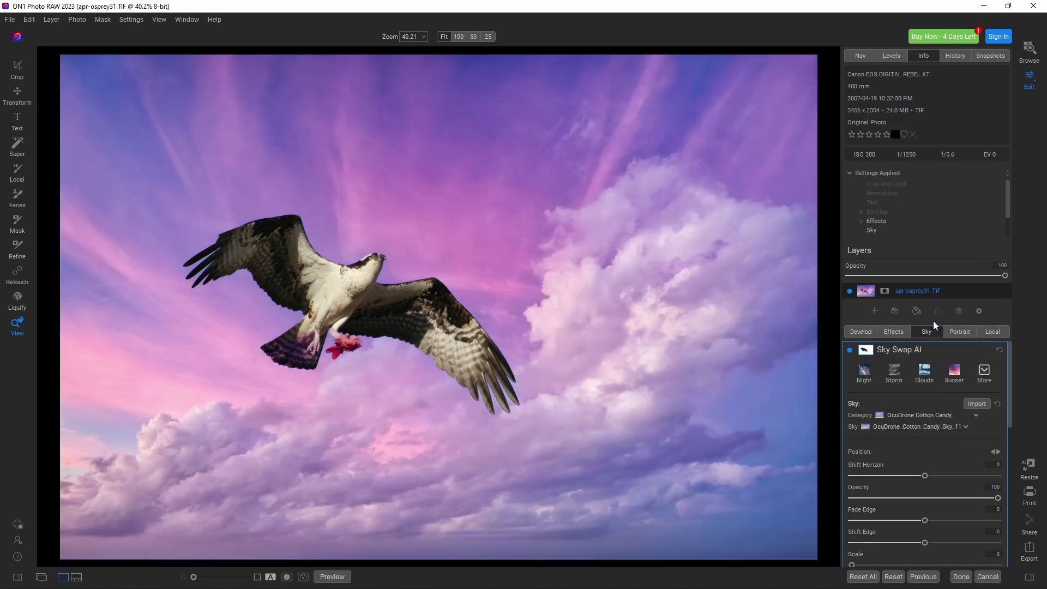